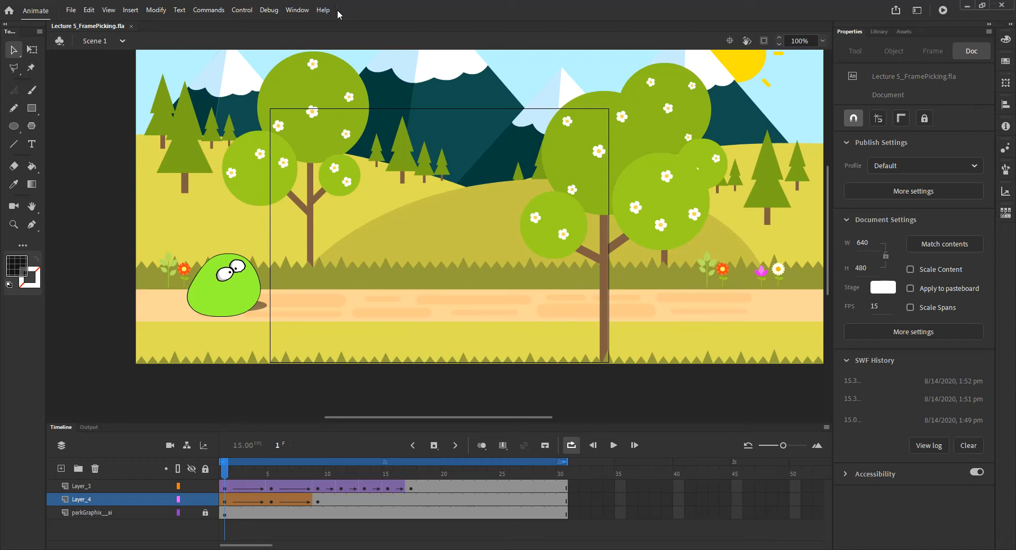
- Preview the park animation as a test movie and close the preview
key(ctrl+Return)
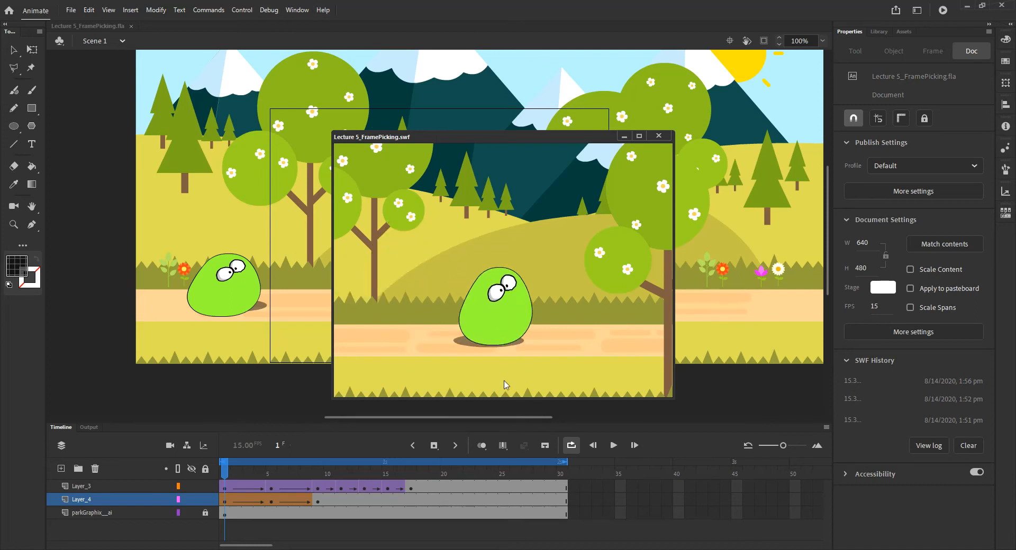
click(661, 137)
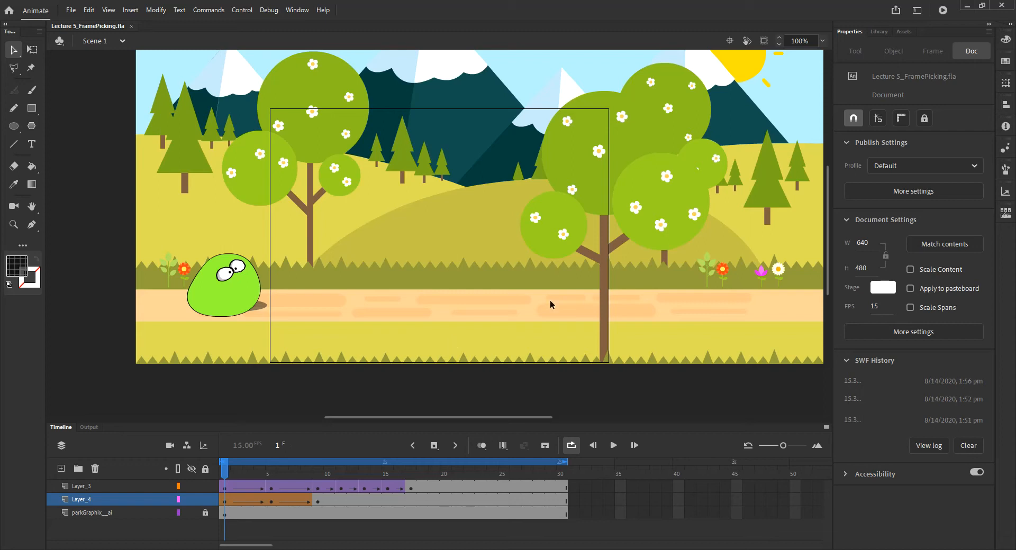
- Open the Blobby symbol from the library for editing
click(879, 31)
click(850, 168)
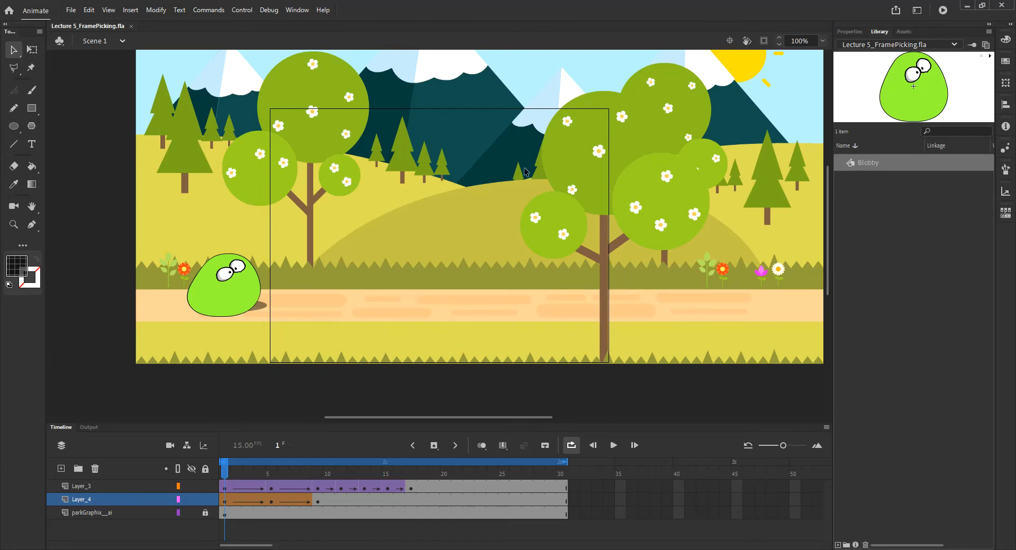
double_click(854, 166)
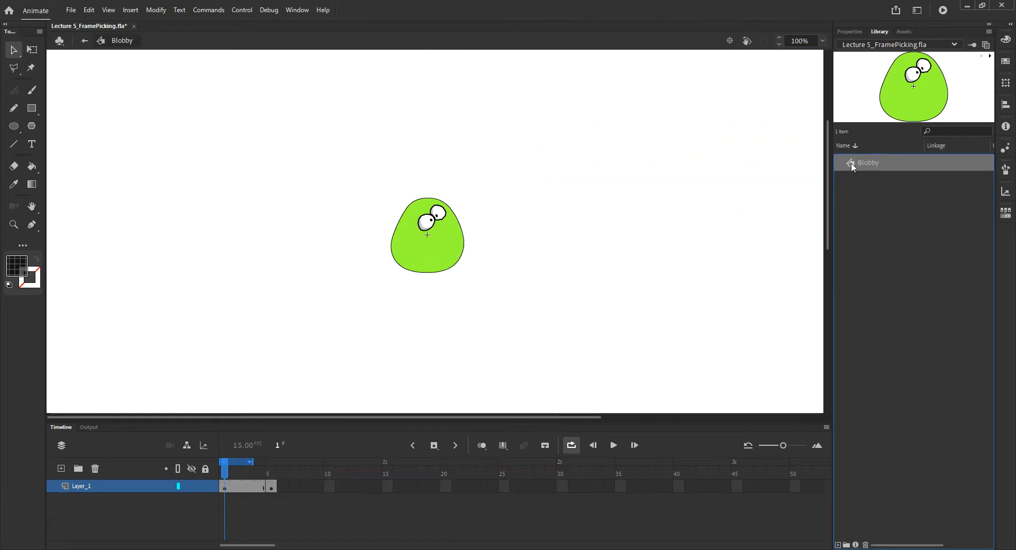
key(ctrl+s)
- Set the fill colour to a solid green swatch with 100% alpha
click(16, 265)
click(121, 321)
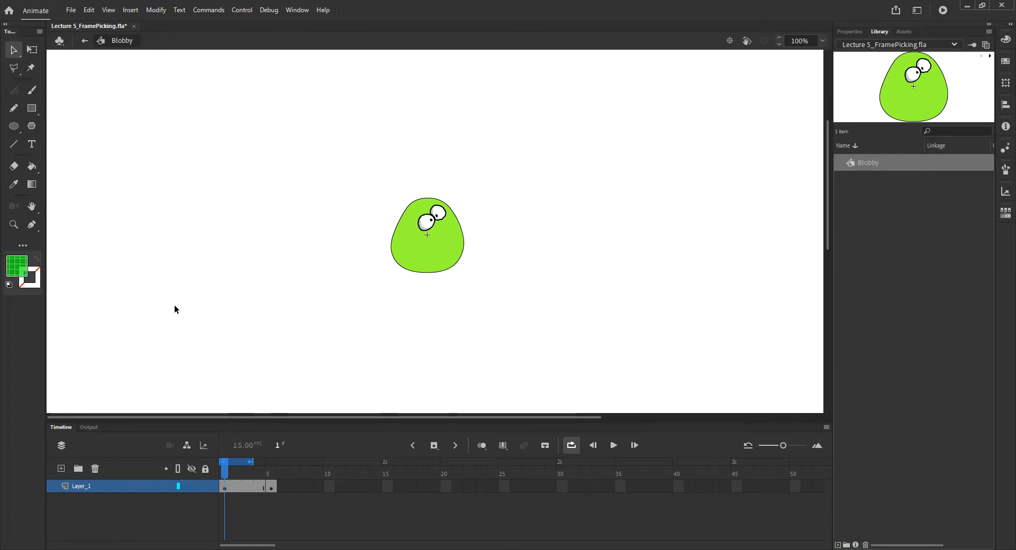
click(20, 269)
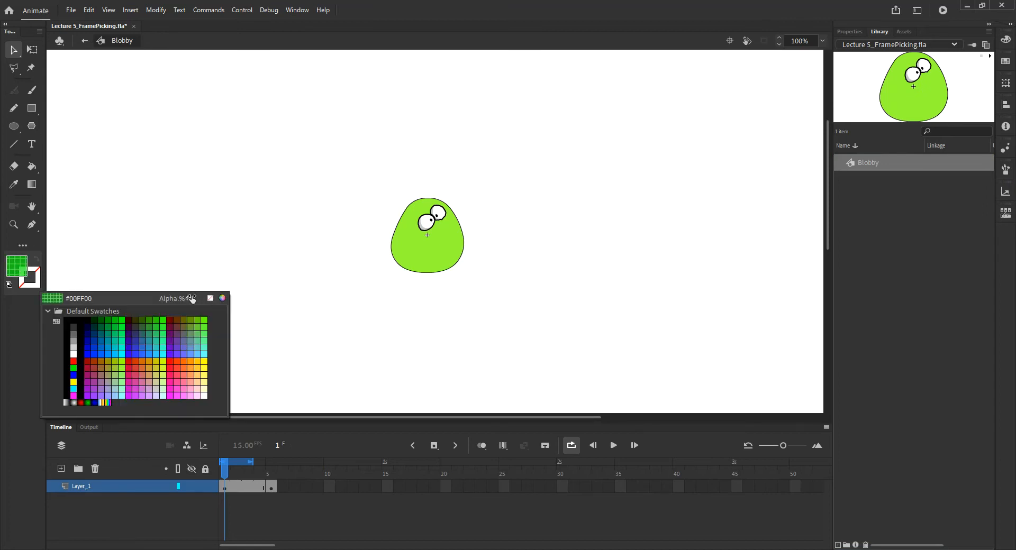
drag(192, 299, 306, 297)
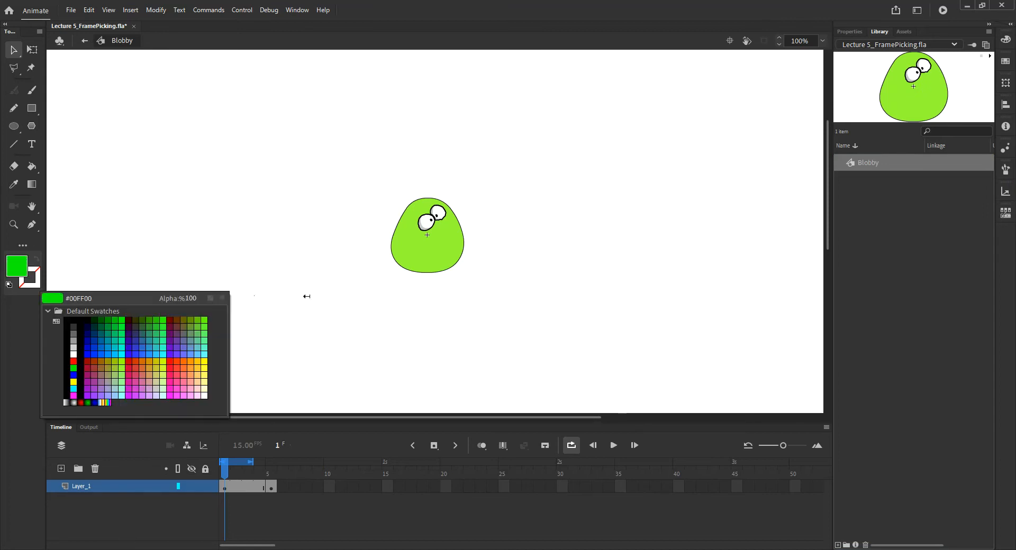
click(85, 179)
click(20, 269)
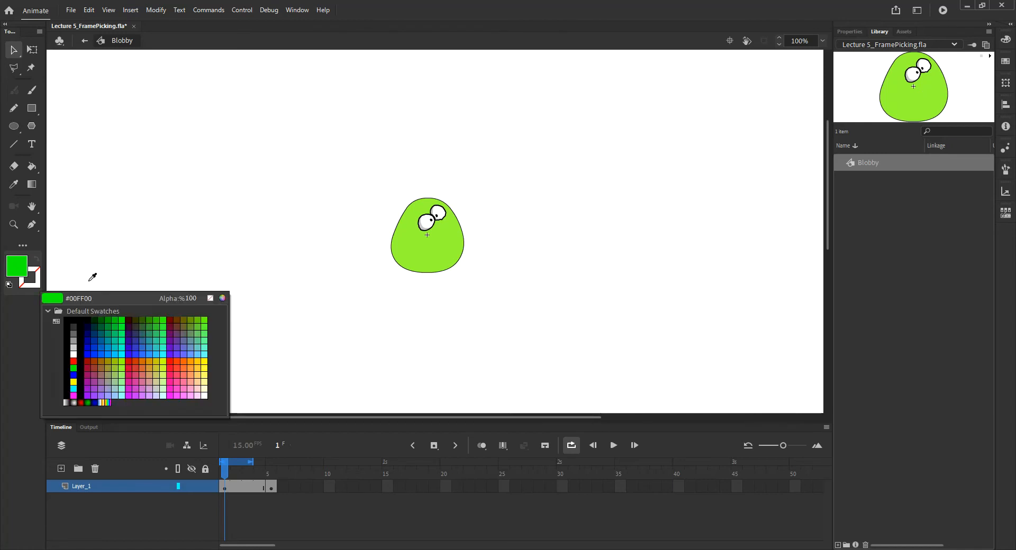
click(166, 326)
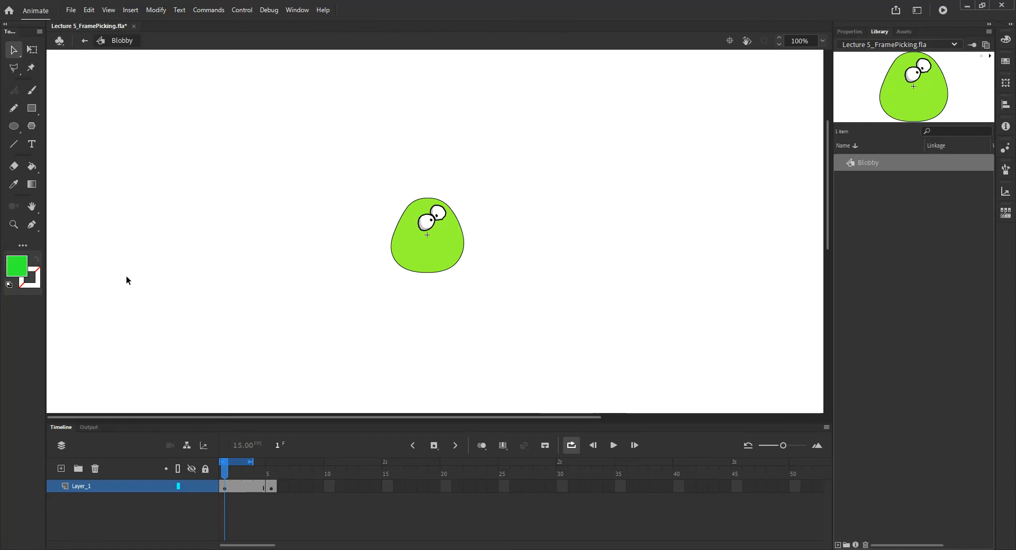
- Sketch a trial blob beside Blobby from a green circle with its upper sides pulled inward, and delete it
click(14, 126)
drag(166, 175, 241, 250)
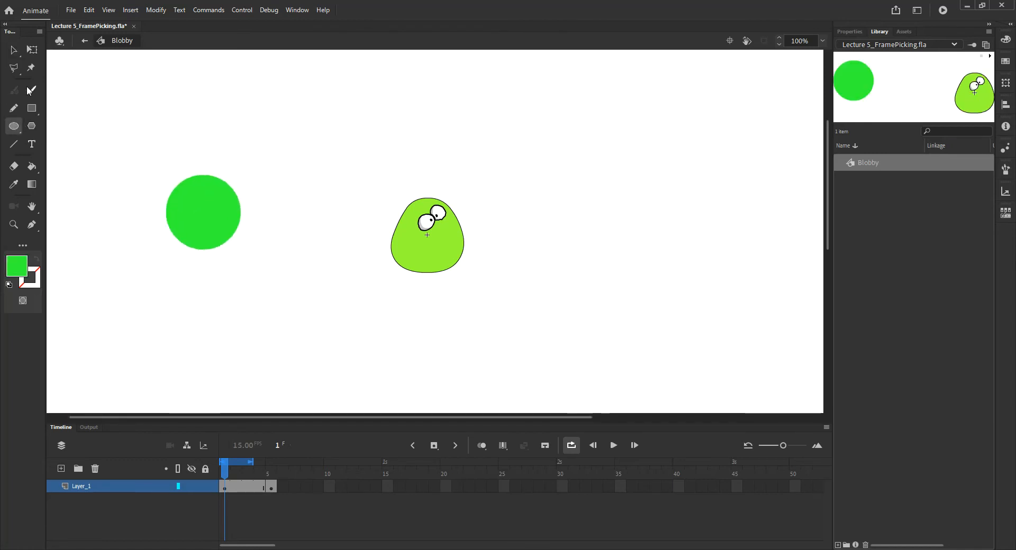
click(14, 50)
drag(166, 198, 172, 198)
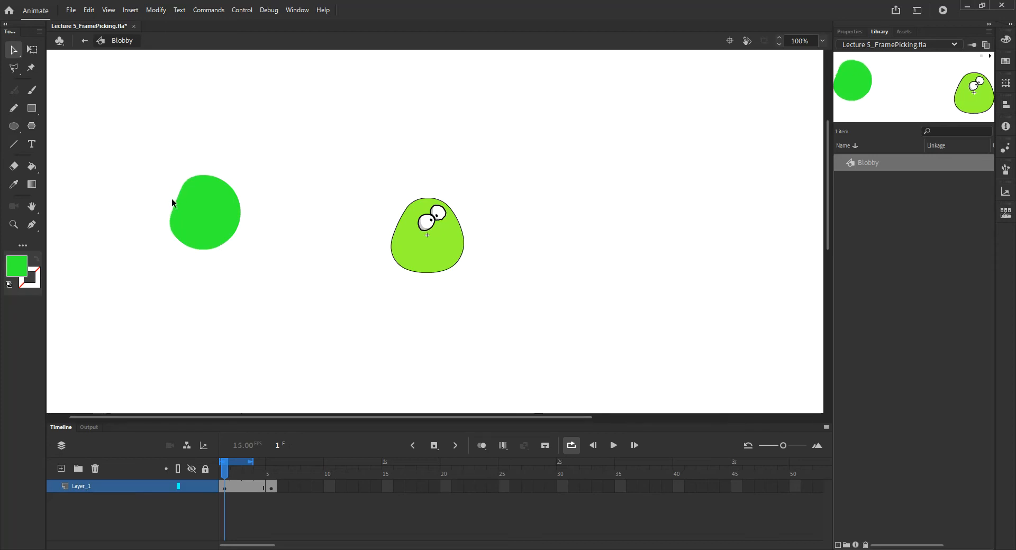
drag(239, 203, 229, 199)
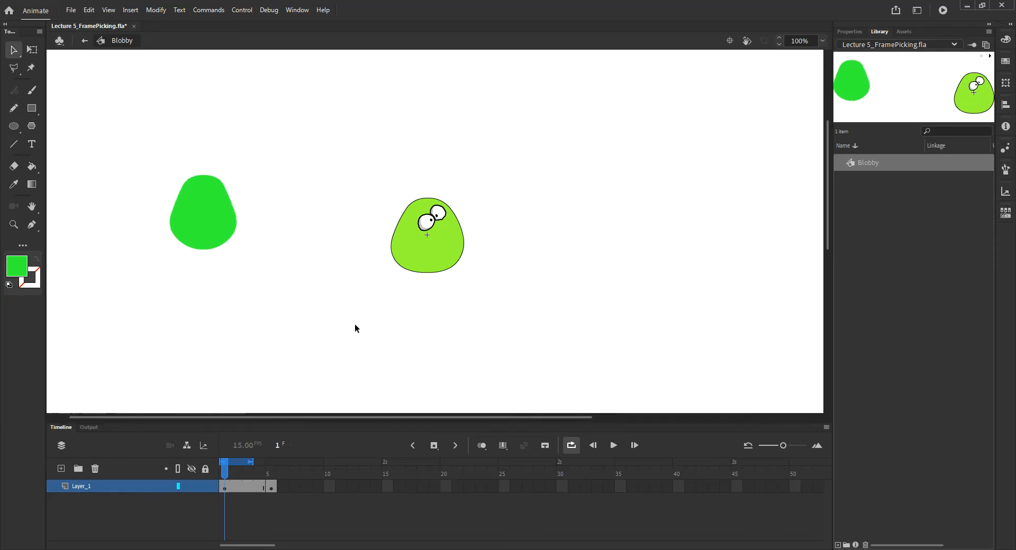
drag(120, 155, 312, 326)
key(Delete)
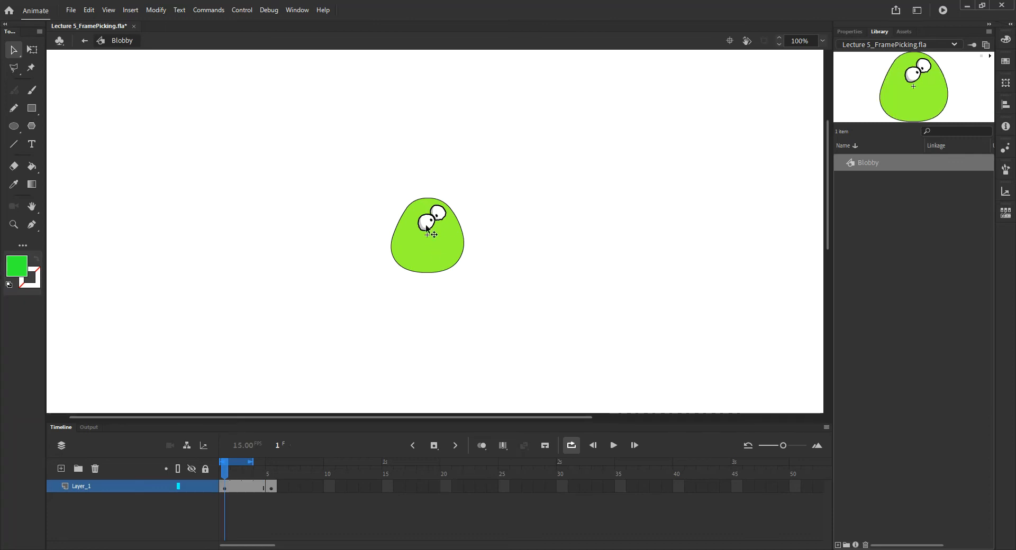
- Inspect the separate parts of Blobby's artwork in frame 1, including the body fill and the eyes
click(439, 263)
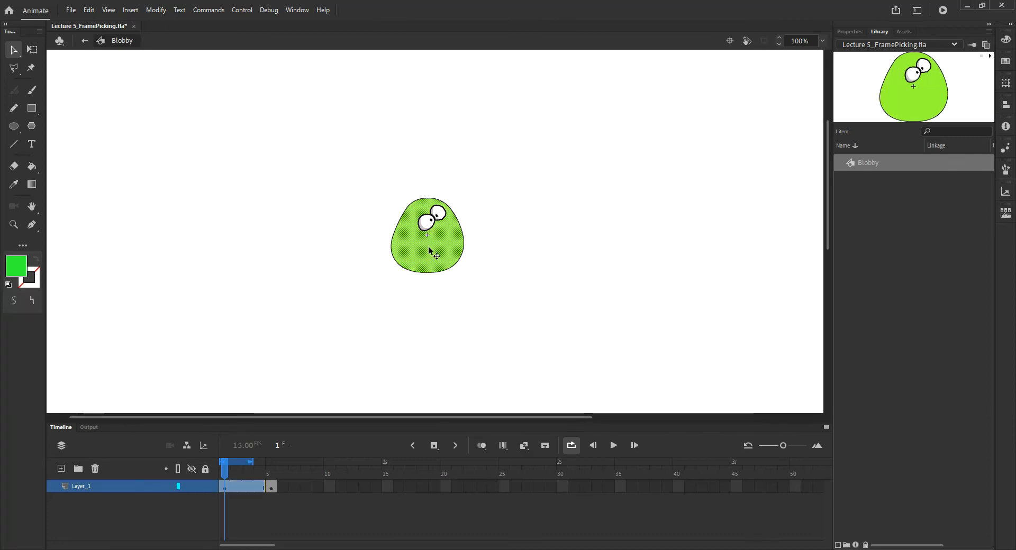
drag(379, 184, 481, 294)
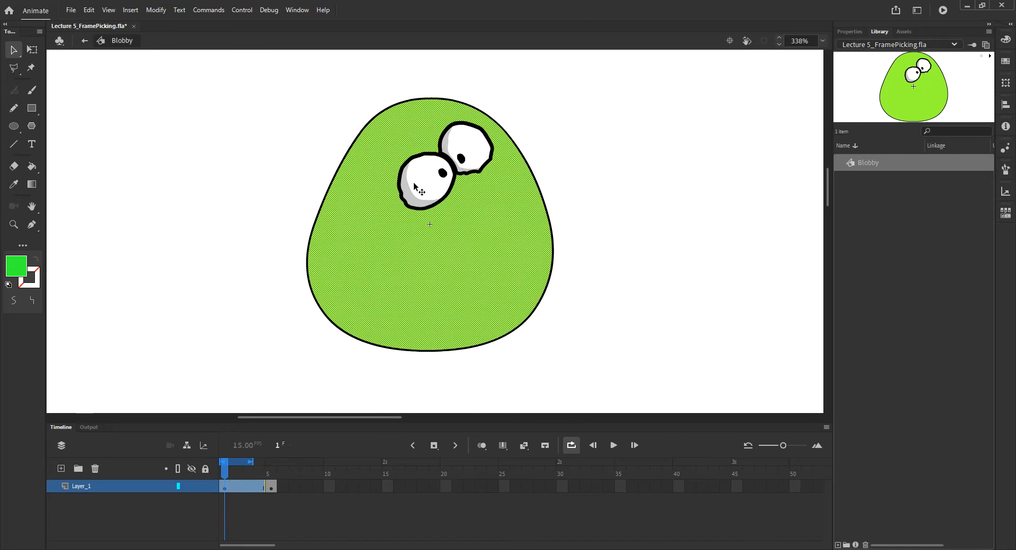
click(429, 186)
click(444, 173)
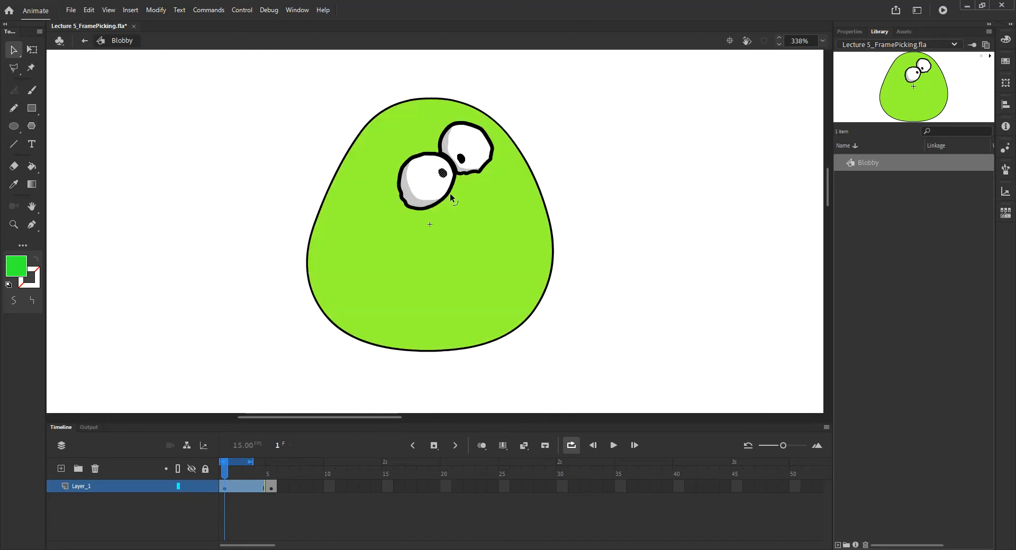
click(469, 210)
click(618, 238)
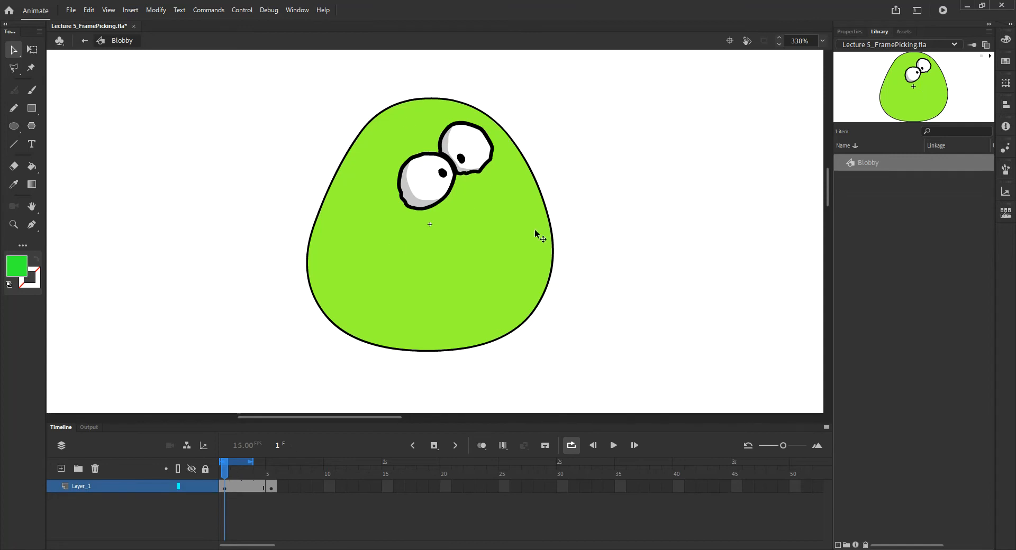
- Compare Blobby's drawing in frame 5 with the earlier frames of the symbol's timeline
click(271, 472)
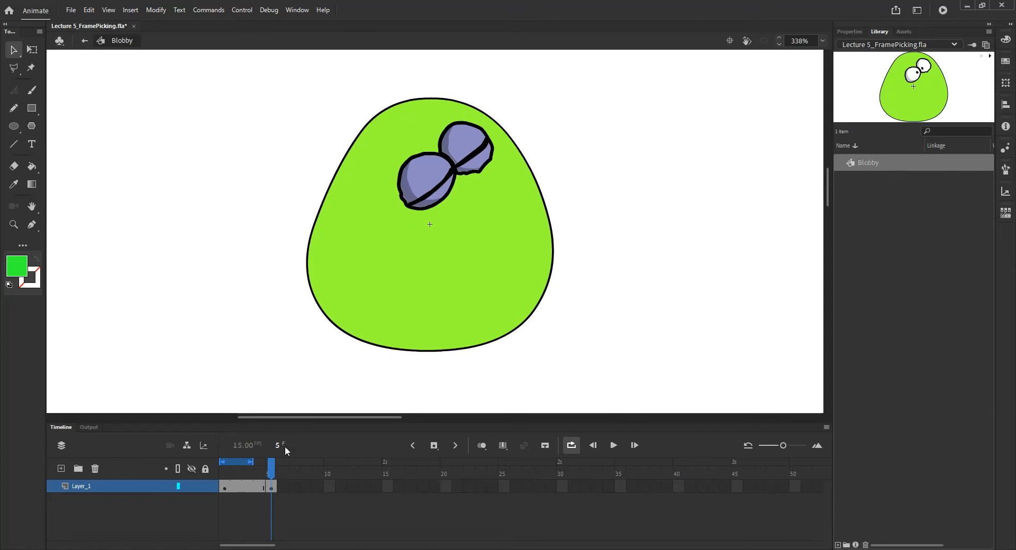
click(269, 470)
drag(269, 471, 236, 482)
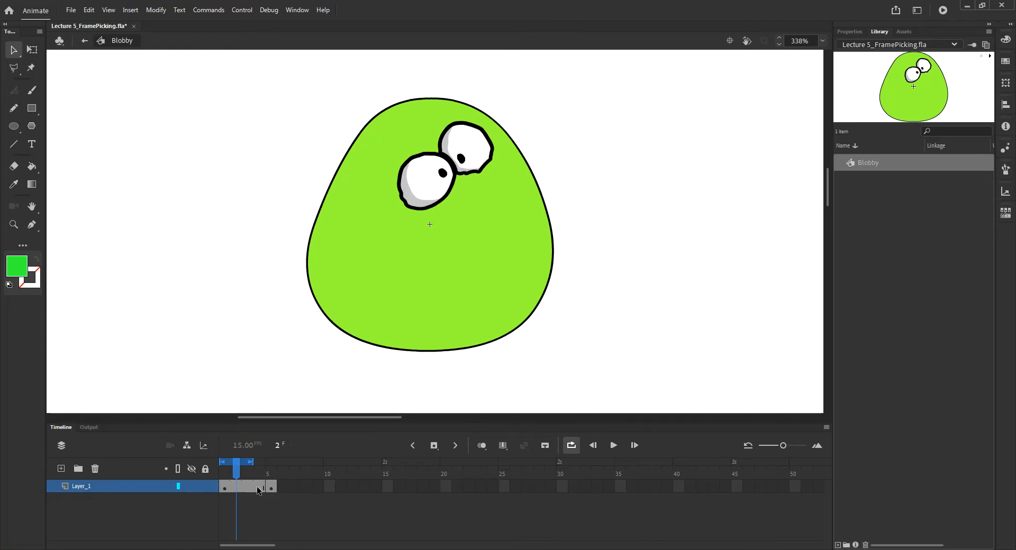
mouse_move(239, 475)
mouse_down()
mouse_move(287, 481)
mouse_move(235, 484)
mouse_up()
- Return to Scene 1 and hide Layer_3 with the existing Blobby and Layer_4 with its shadow
click(85, 41)
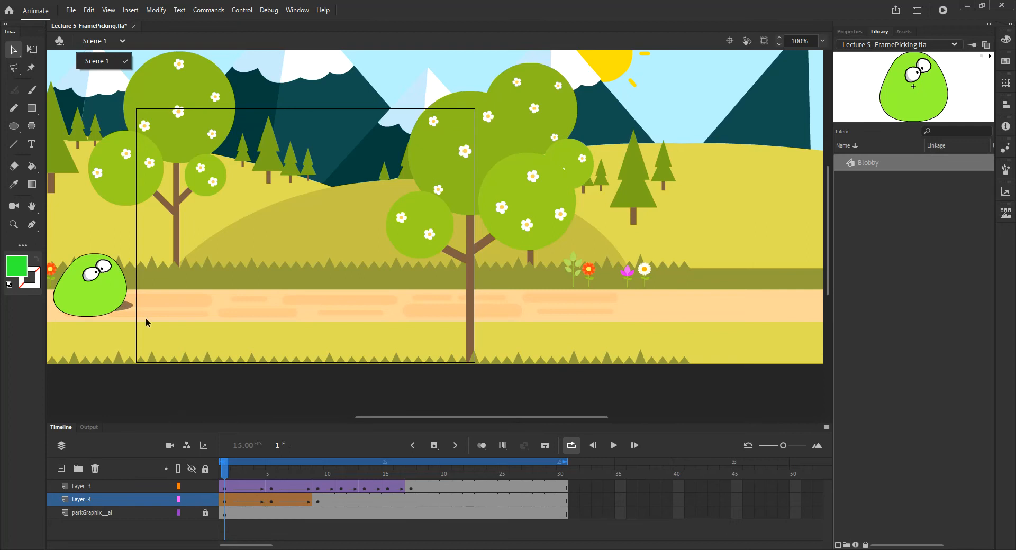
click(92, 311)
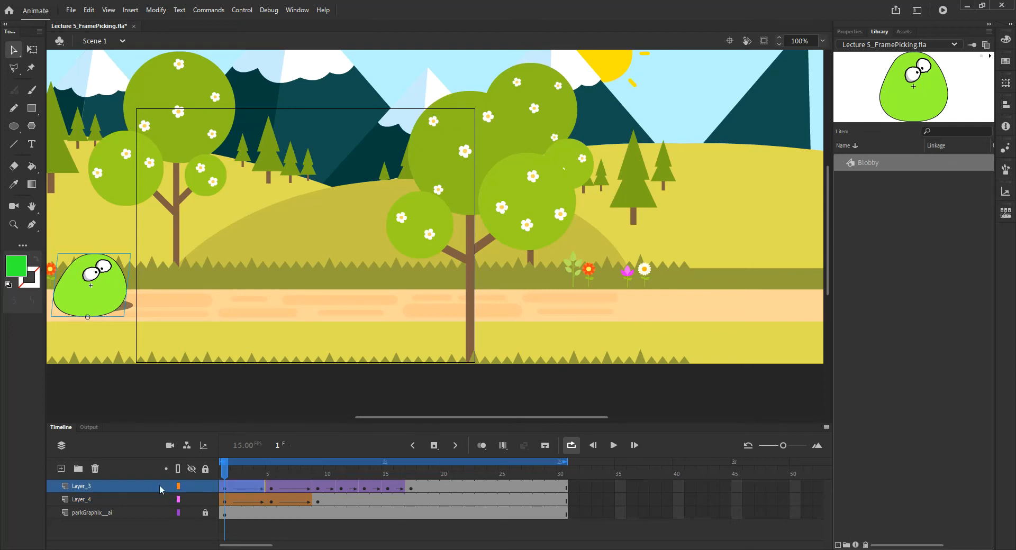
click(192, 486)
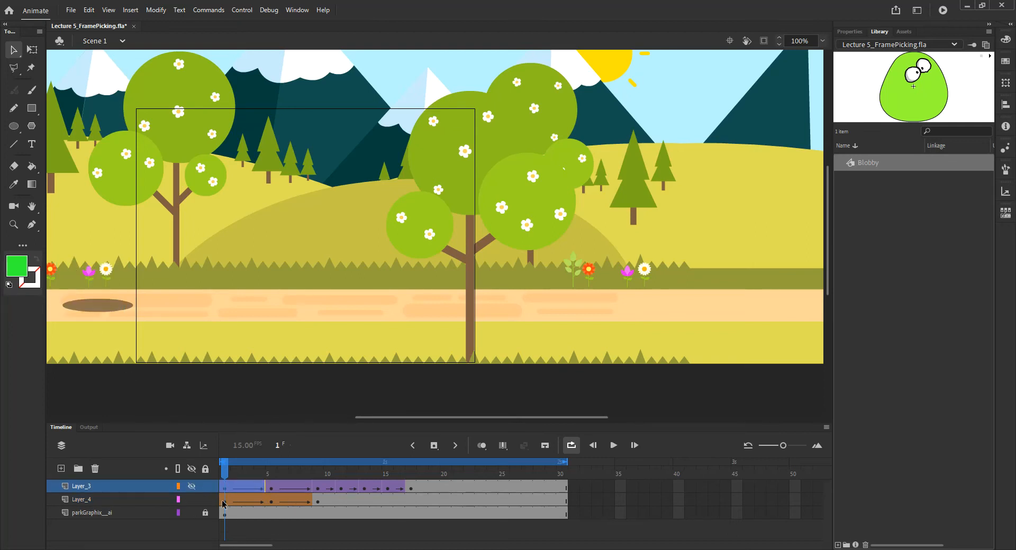
click(192, 500)
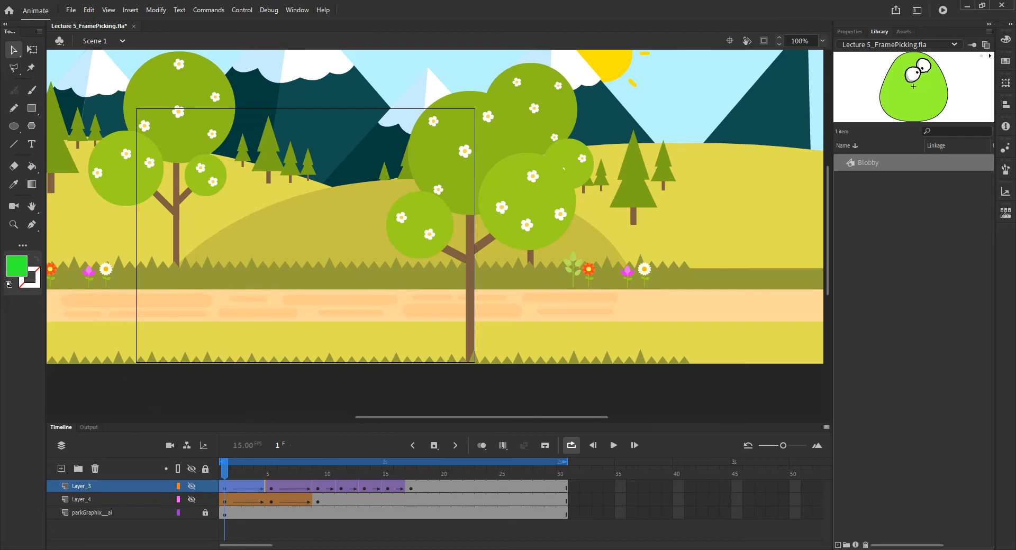
- Add a new layer above Layer_3 and place a Blobby instance on the path, just outside the stage's left edge
drag(275, 287, 305, 295)
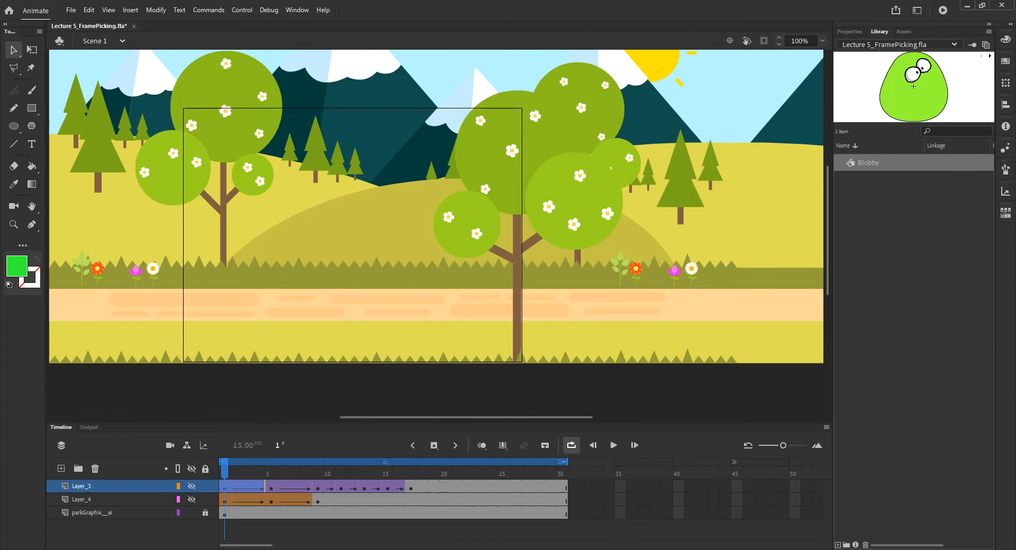
click(61, 469)
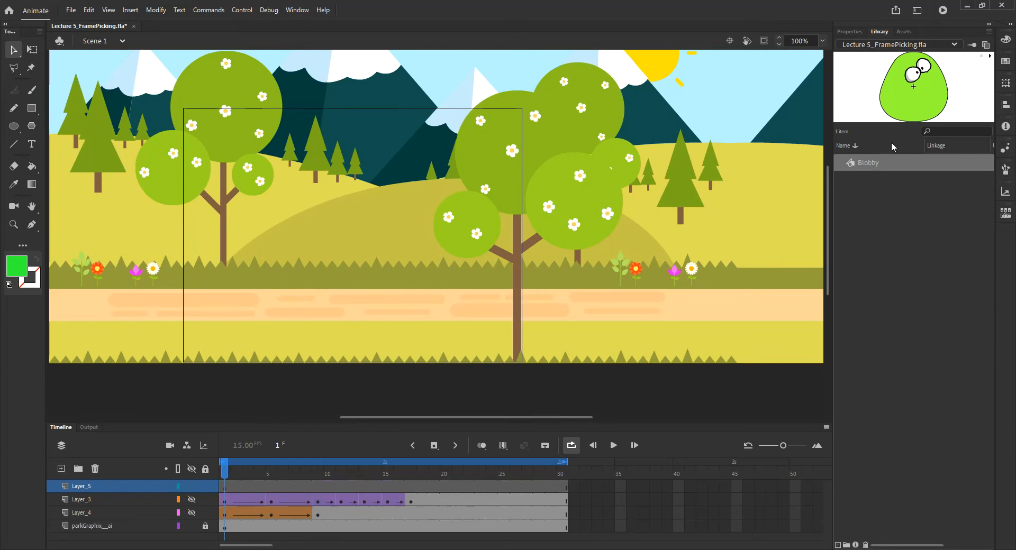
click(850, 167)
drag(91, 301, 128, 293)
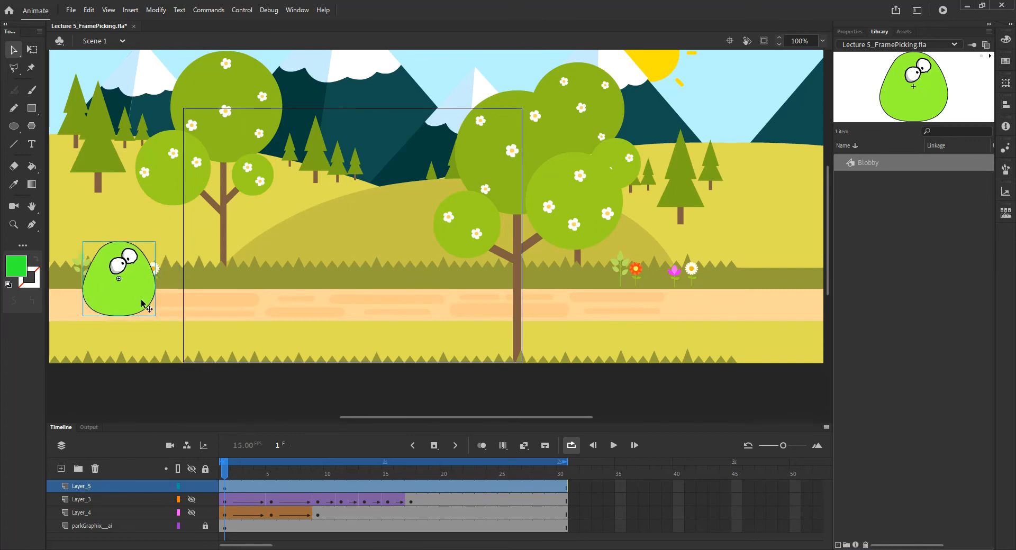
drag(138, 303, 145, 303)
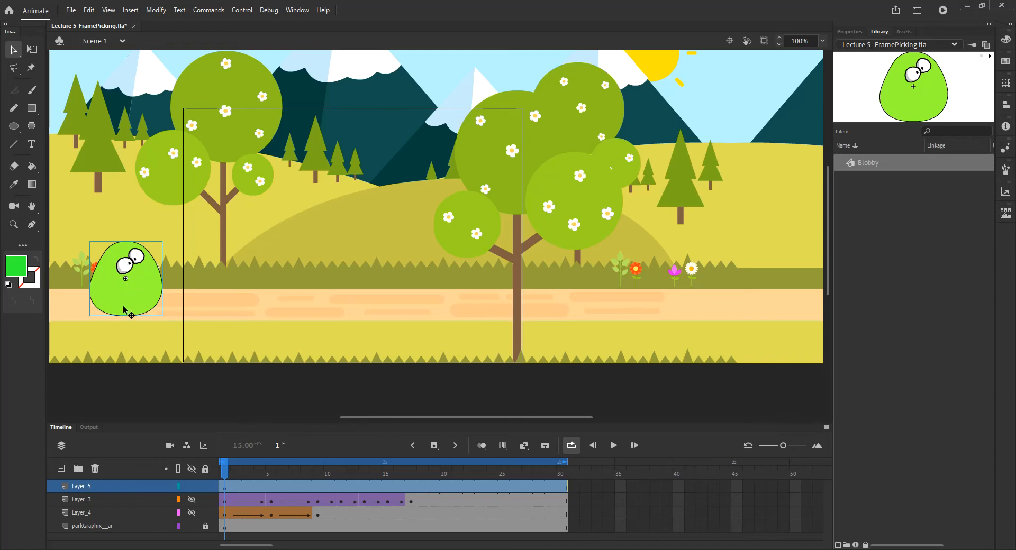
- Move the Blobby instance's transformation point to the bottom centre of its body
click(33, 50)
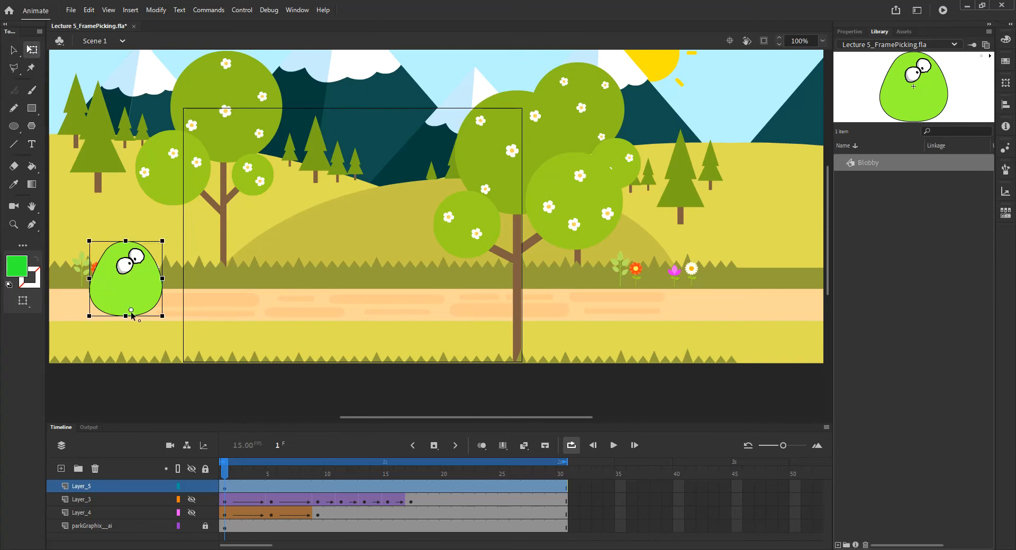
drag(125, 279, 126, 316)
click(14, 50)
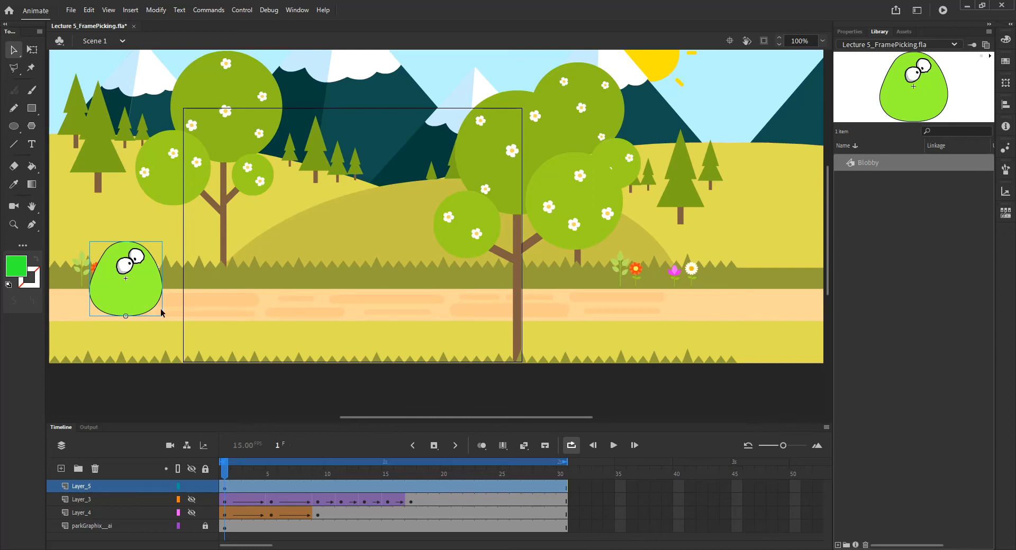
- Lock Layer_3 and Layer_4 and insert keyframes at frames 5 and 9 on Layer_5
click(270, 487)
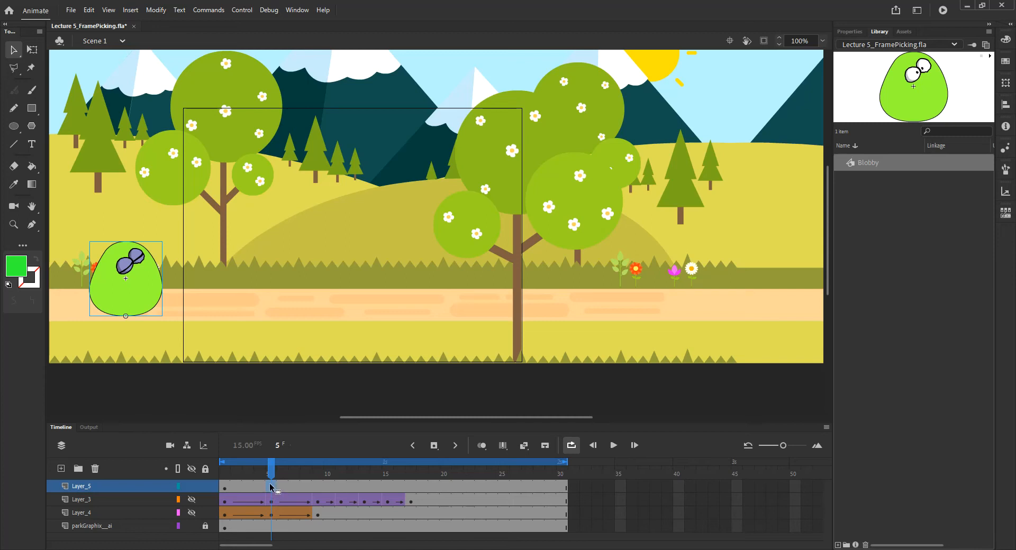
click(206, 499)
click(205, 513)
key(F7)
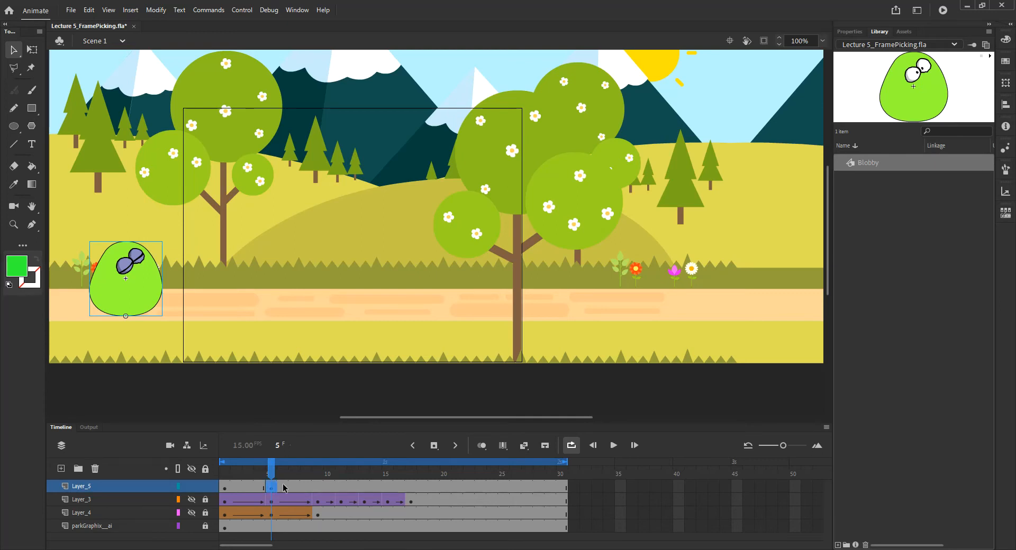
click(320, 487)
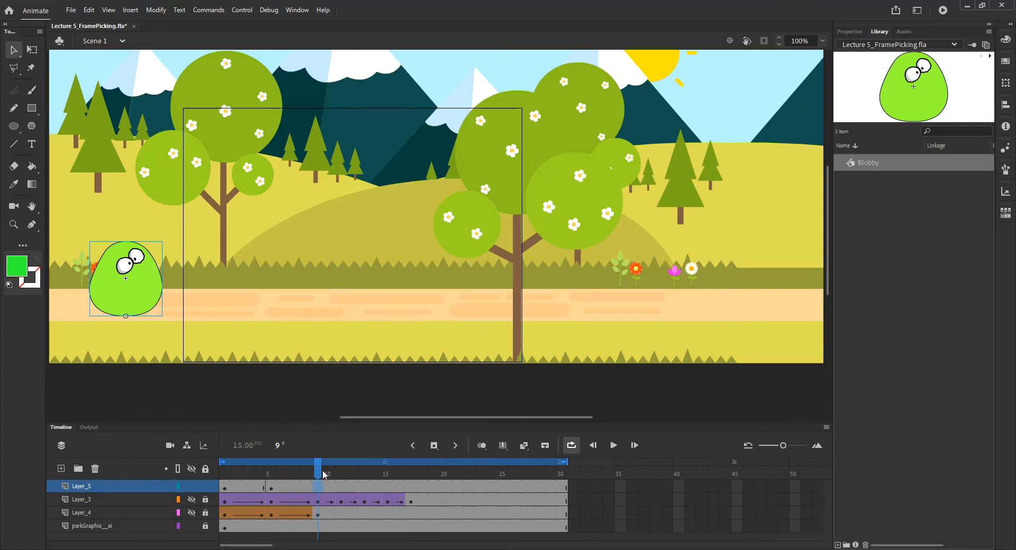
key(F6)
- Position Blobby in mid-air inside the stage at frame 5 and back down on the path near mid-stage at frame 9
drag(322, 473, 271, 472)
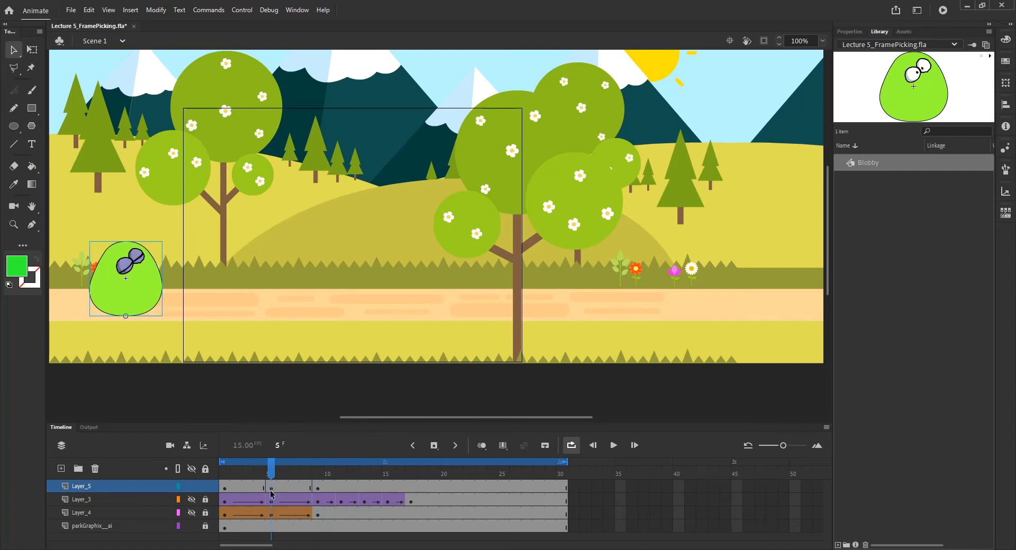
drag(135, 296, 285, 213)
click(284, 473)
drag(284, 473, 317, 473)
drag(146, 299, 374, 308)
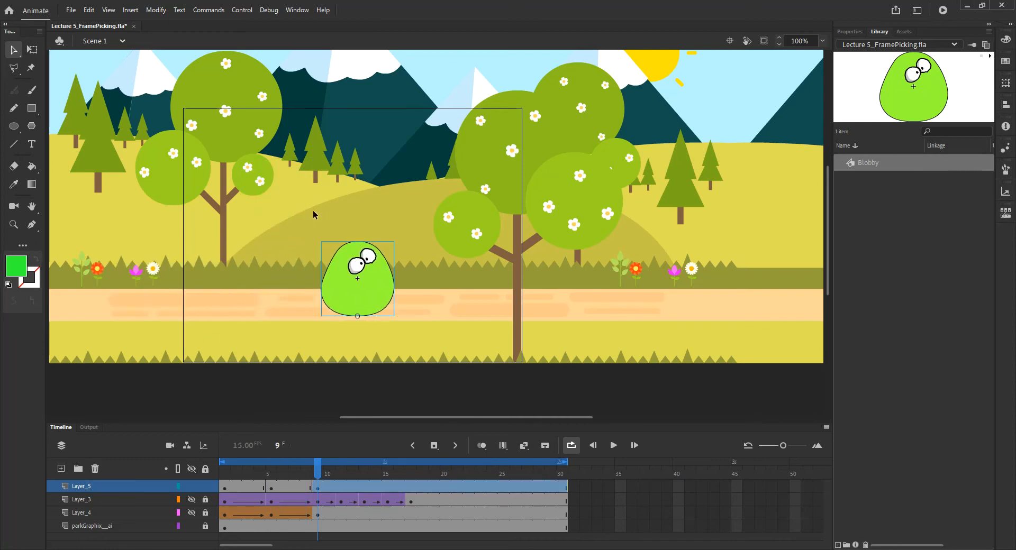
click(305, 478)
drag(306, 478, 337, 480)
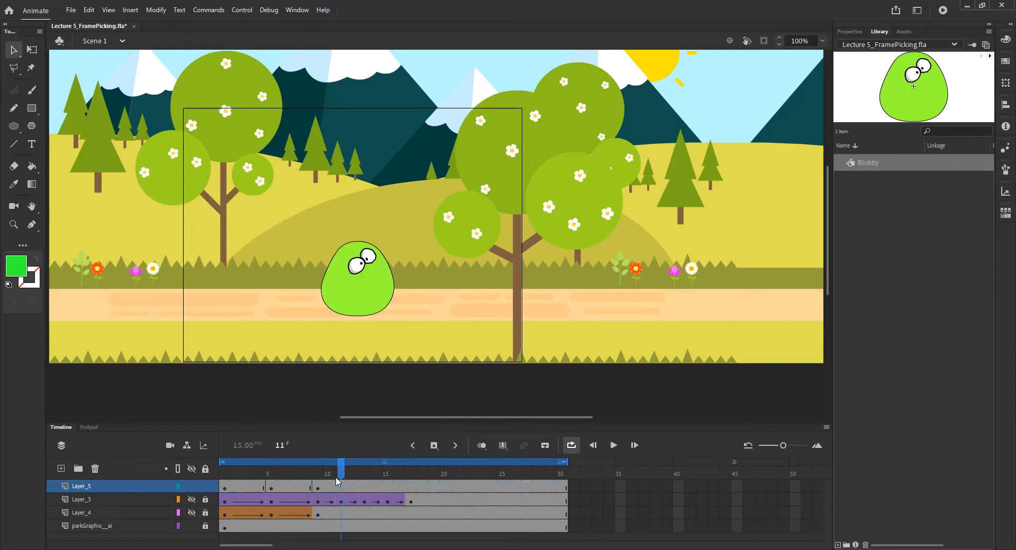
- Move Blobby's frame 9 landing spot further right along the path and create classic tweens between the Layer_5 keyframes at frames 1, 5 and 9
drag(363, 307, 408, 299)
drag(341, 464, 222, 478)
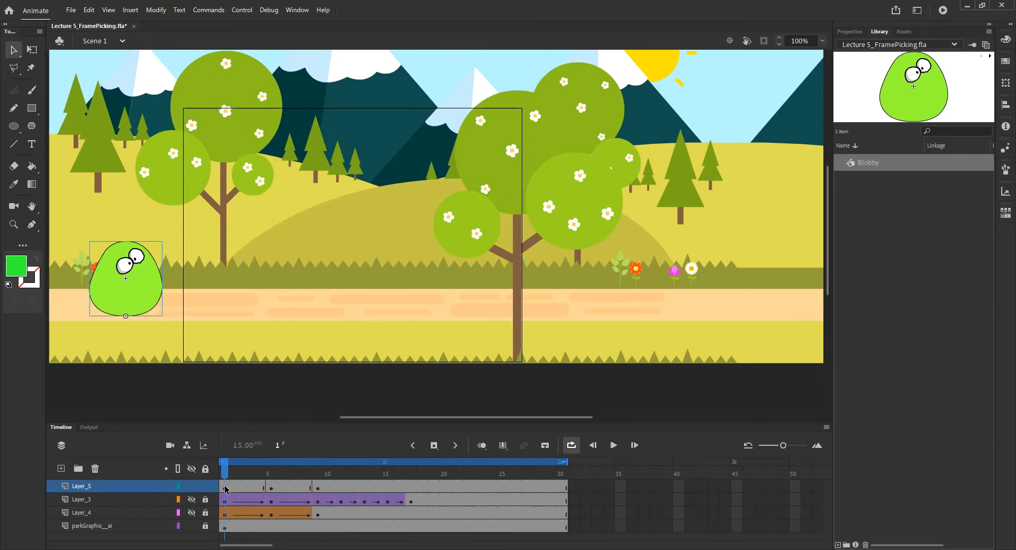
right_click(226, 488)
click(243, 488)
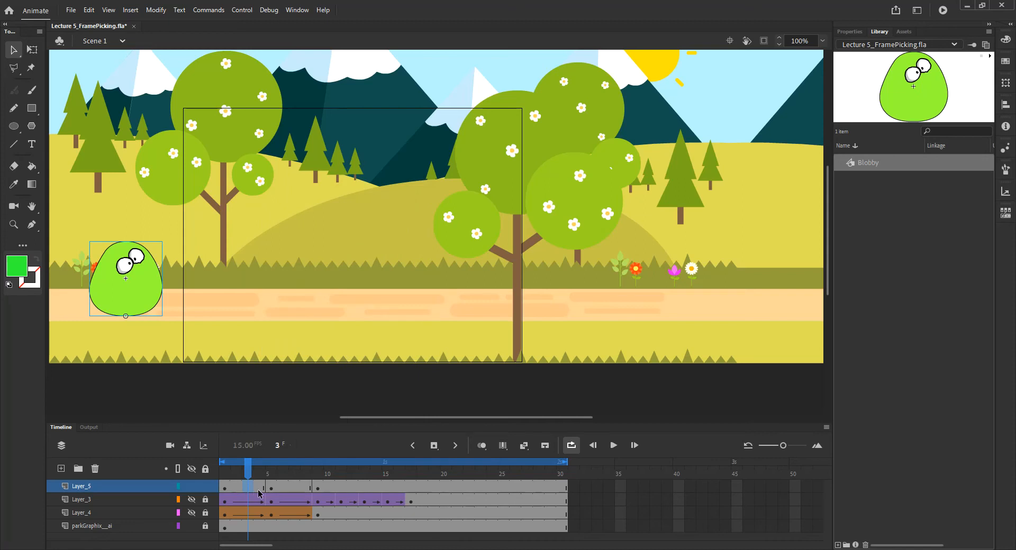
click(282, 488)
right_click(284, 488)
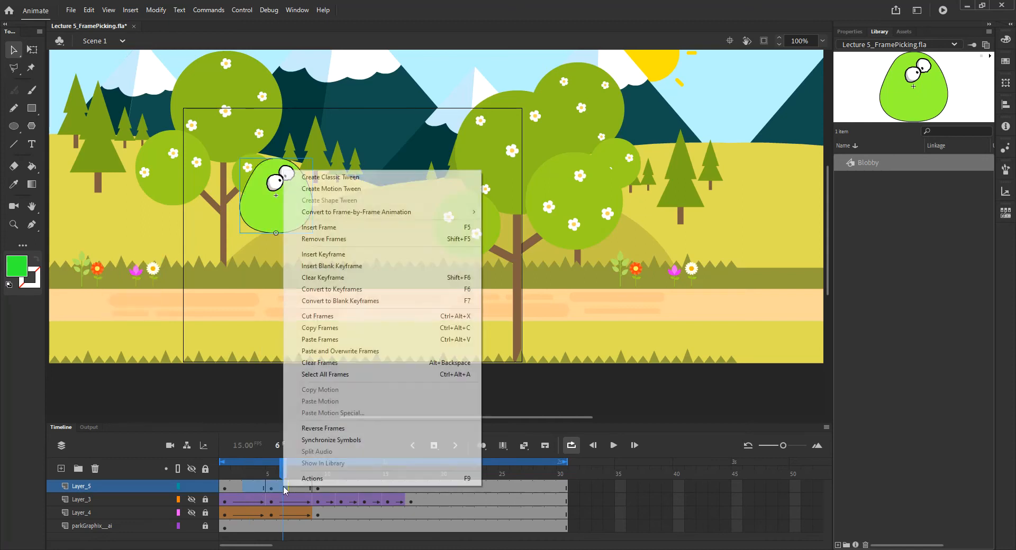
click(378, 182)
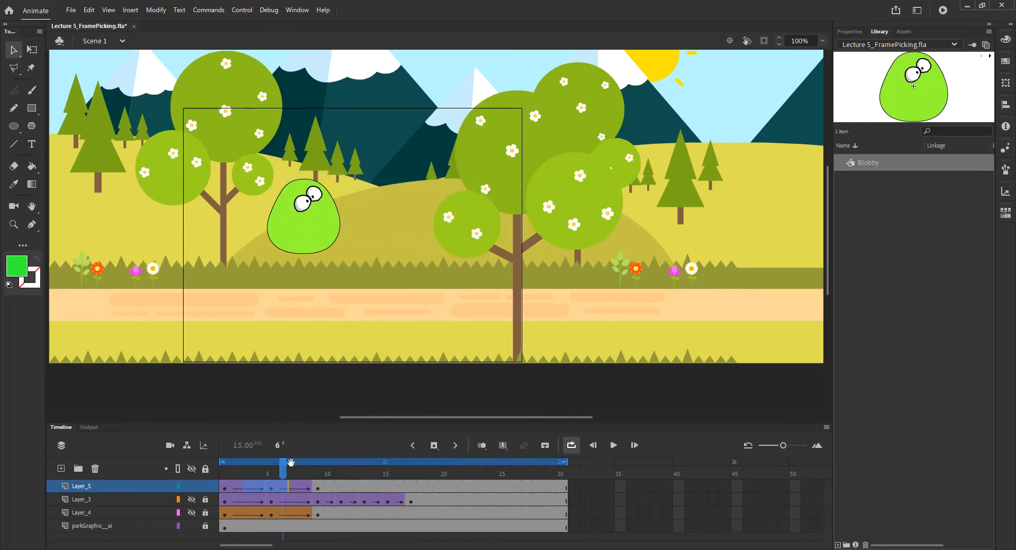
- Play back Blobby's tweened jump from the start of the timeline
click(231, 488)
key(Return)
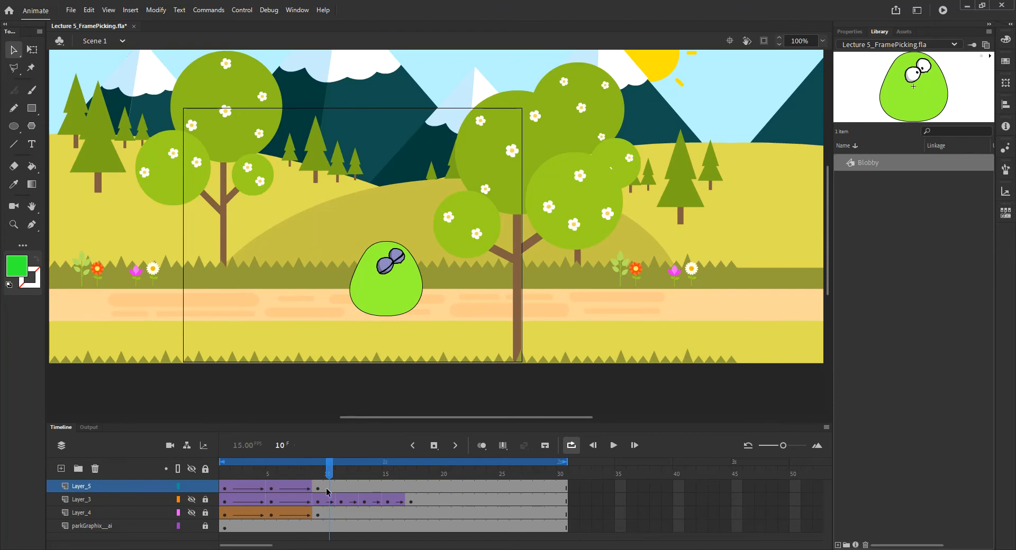
click(319, 475)
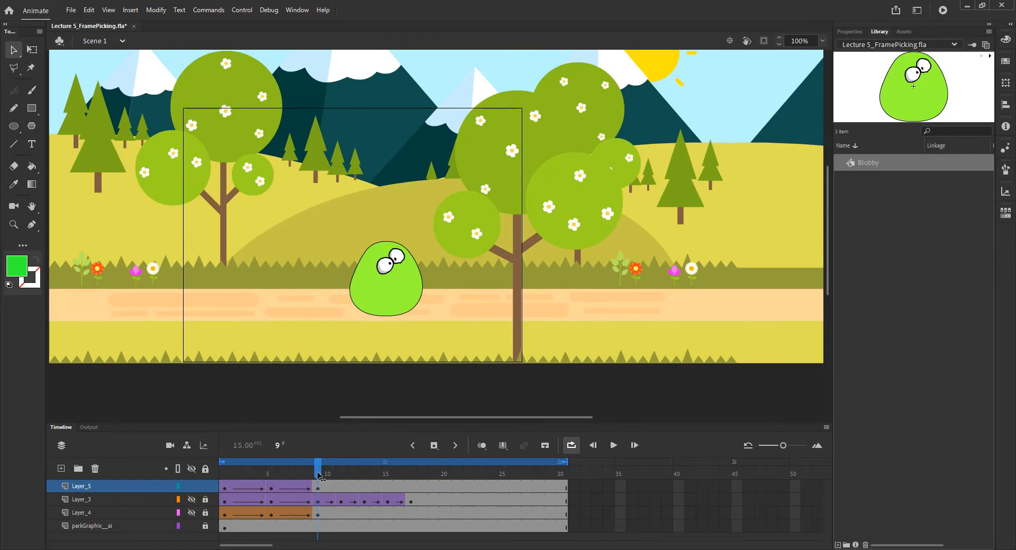
- Compare the ease presets for the first Layer_5 tween, between frames 1 and 5, and apply Sine Ease-Out
click(248, 486)
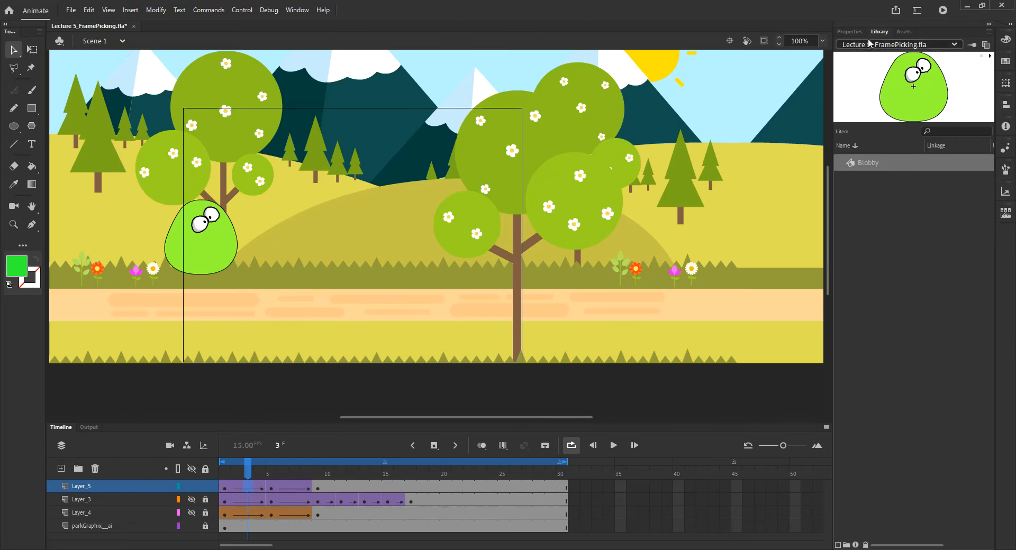
click(850, 32)
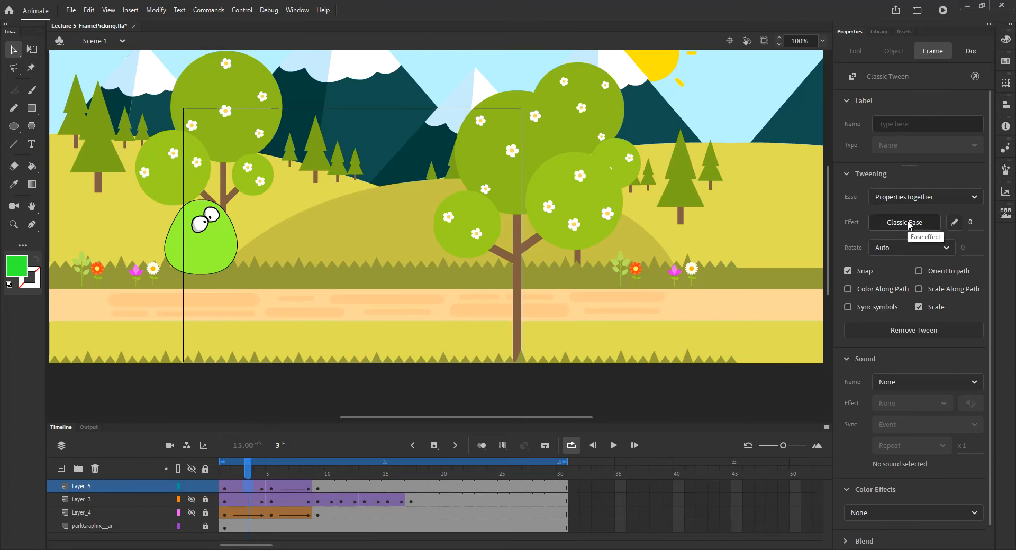
click(929, 225)
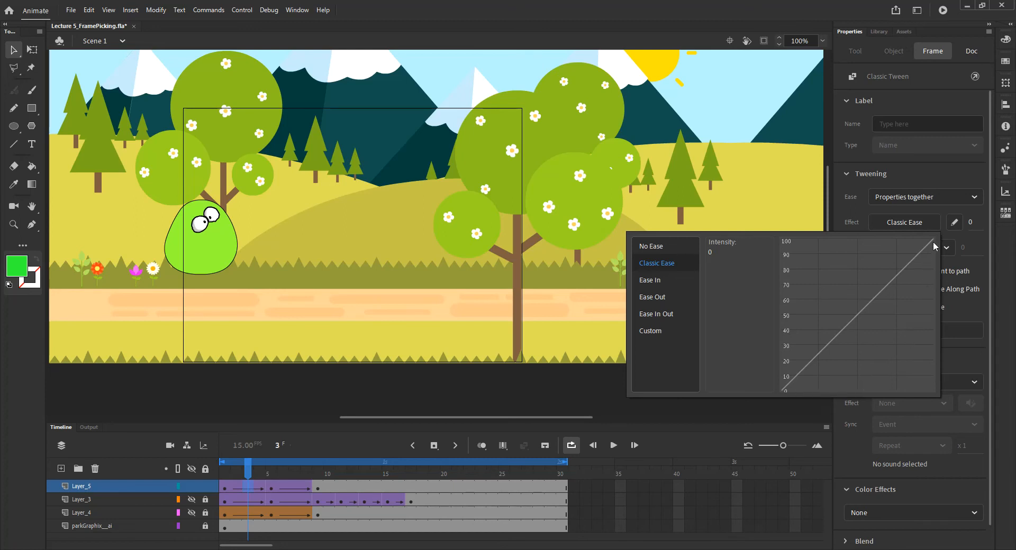
click(657, 280)
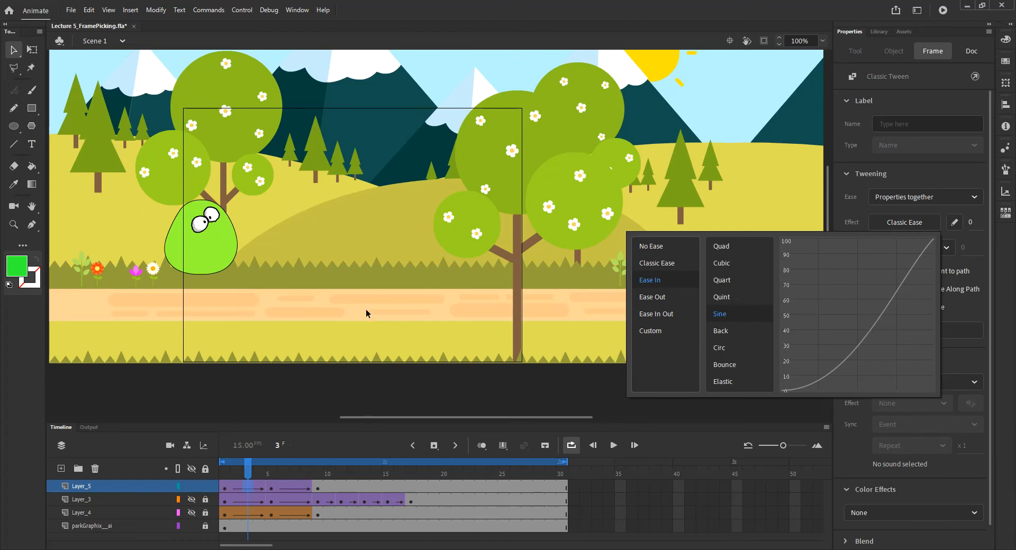
click(661, 298)
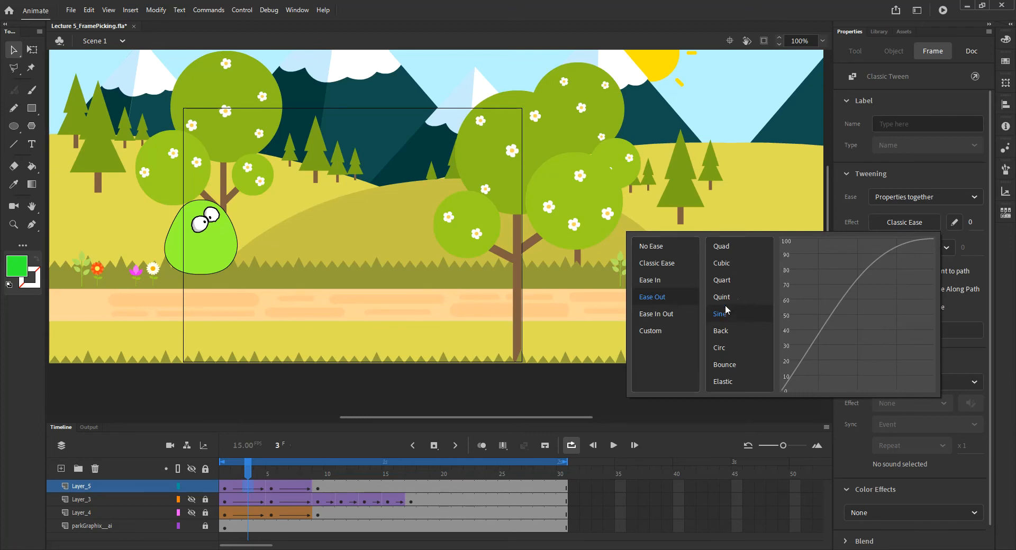
click(723, 264)
click(720, 314)
click(718, 348)
click(669, 333)
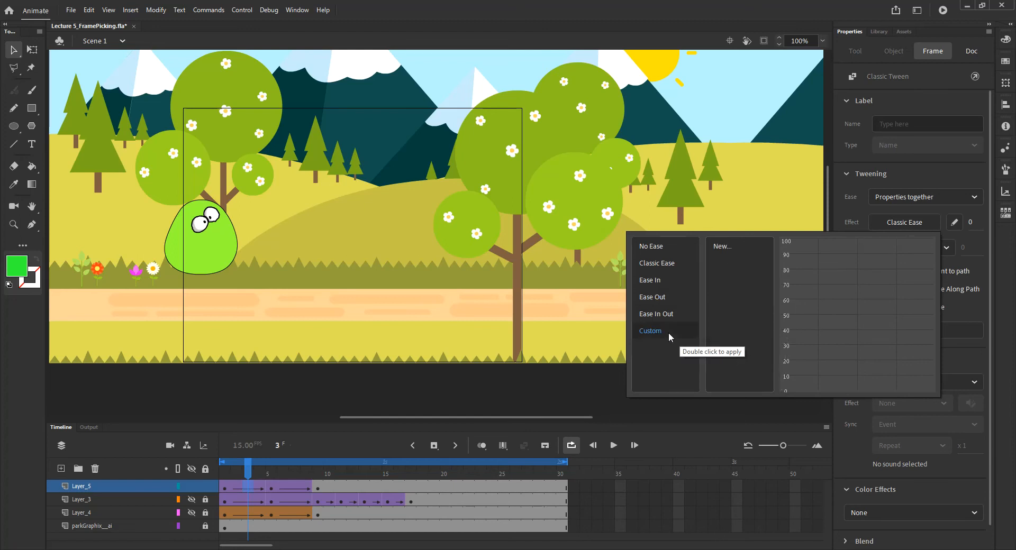
click(662, 282)
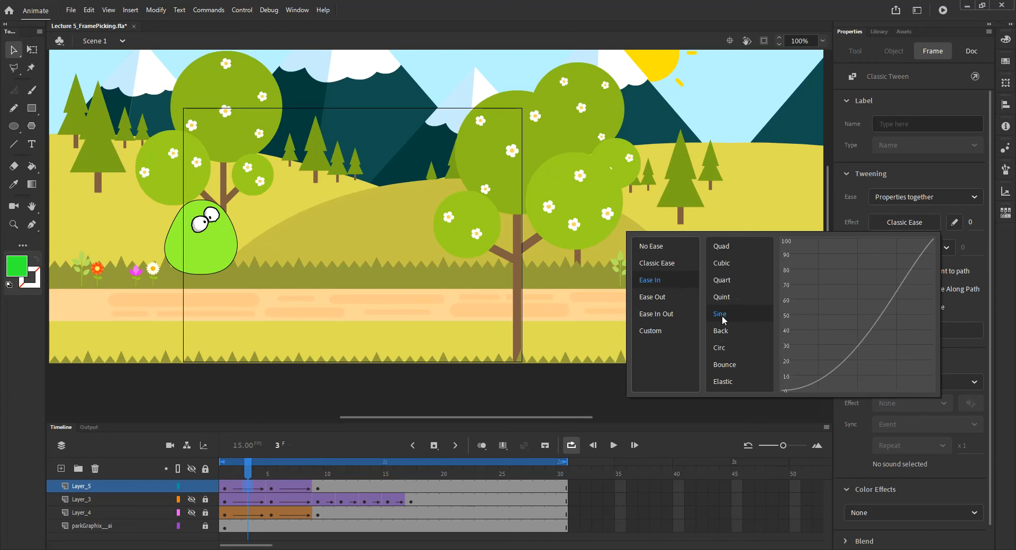
click(658, 299)
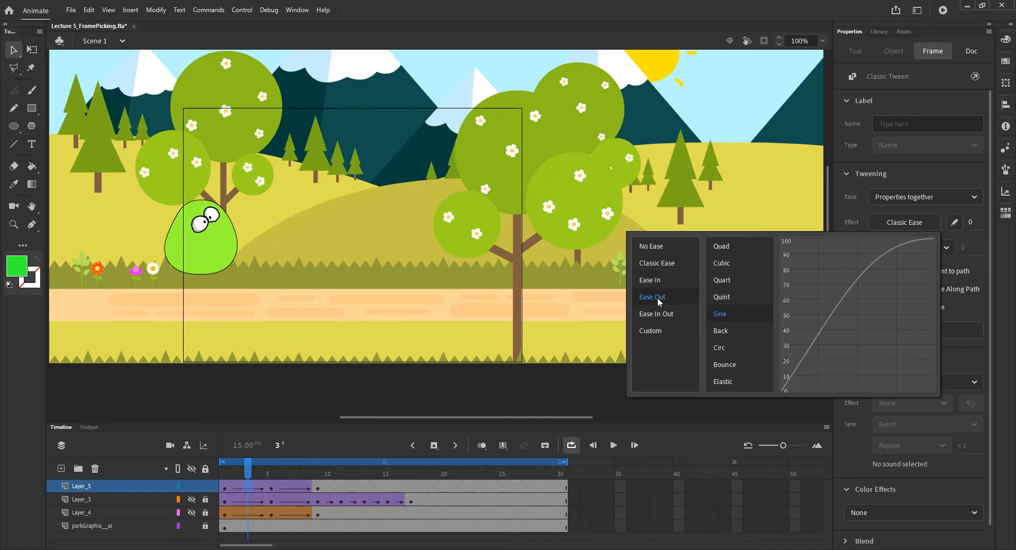
double_click(719, 315)
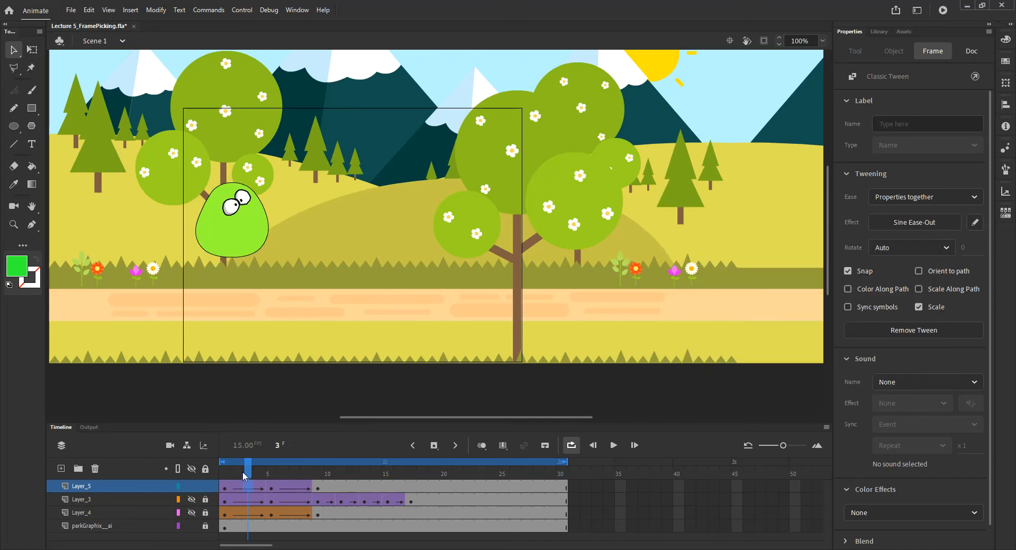
- Apply the Sine Ease-In effect to the second Layer_5 tween, between frames 5 and 9
drag(248, 475, 271, 507)
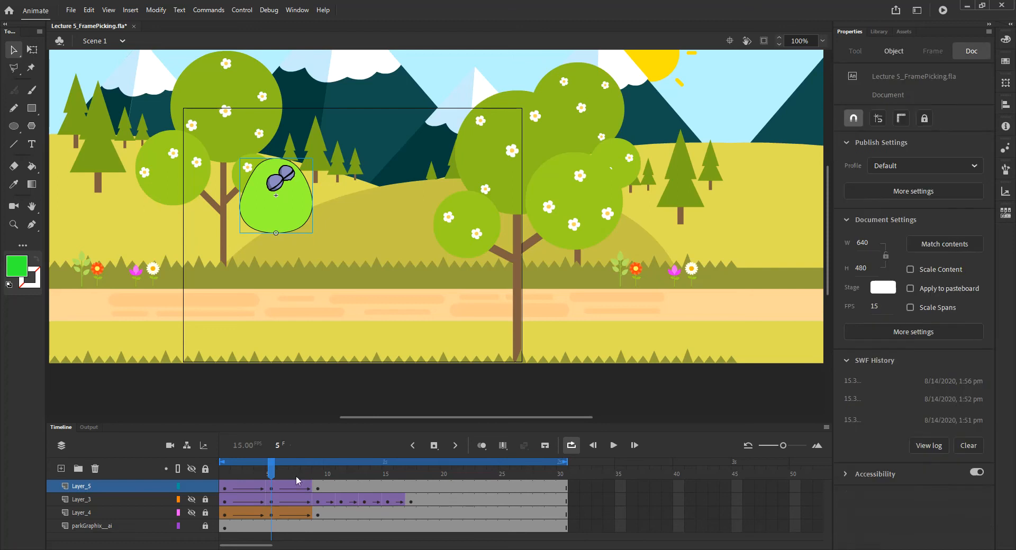
click(286, 487)
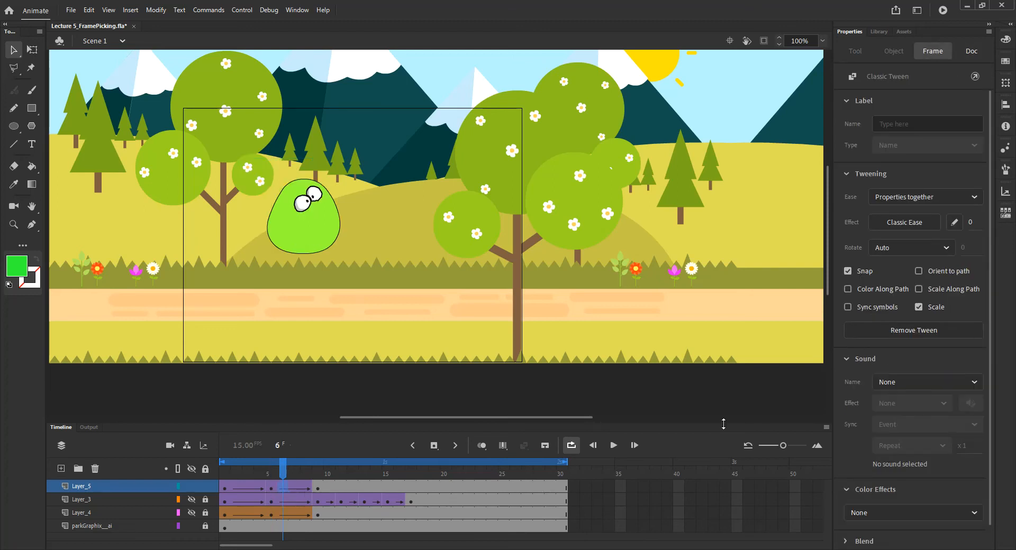
click(910, 224)
click(656, 282)
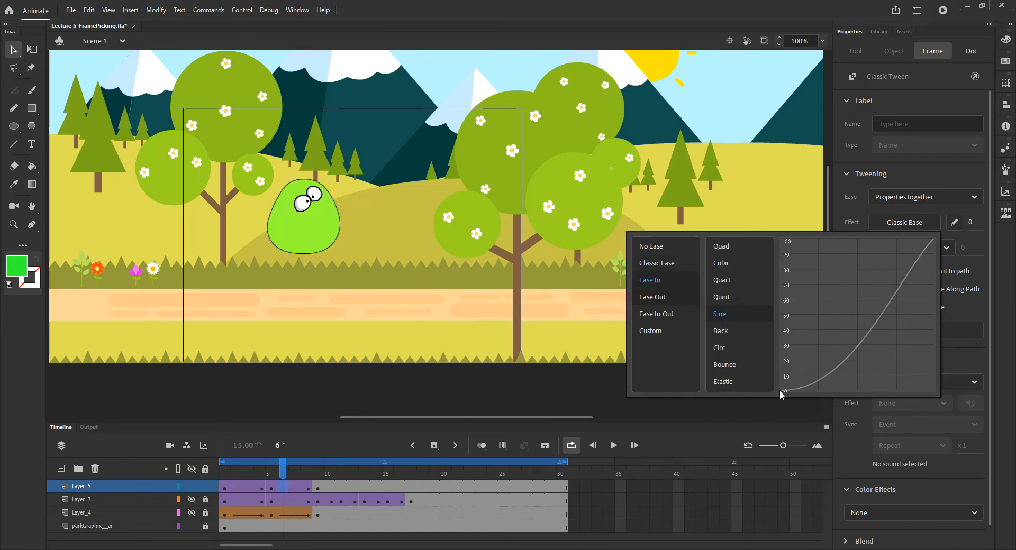
click(730, 312)
- Play the jump from frame 1 and scrub through it up to frame 9 to examine the eased motion
drag(287, 464, 225, 464)
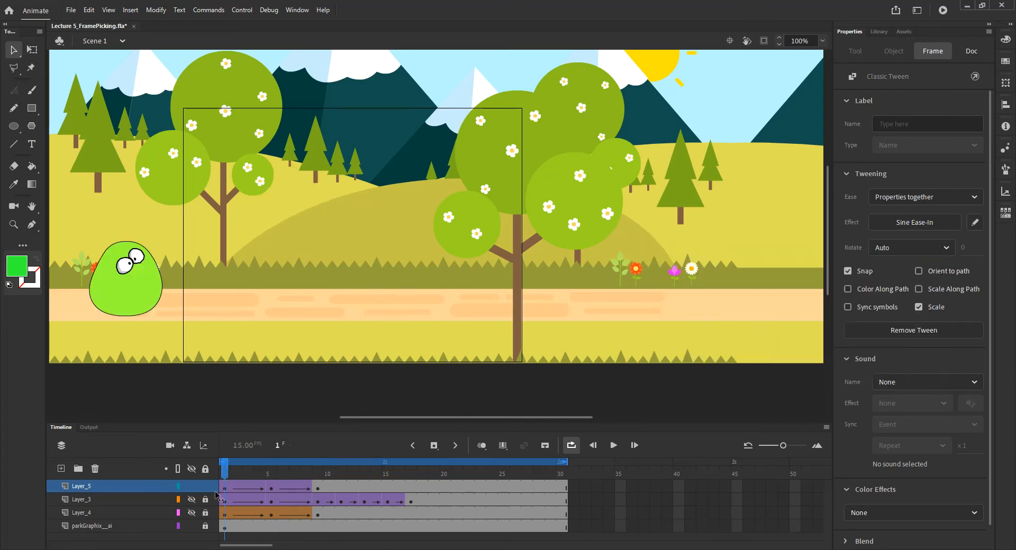
click(614, 446)
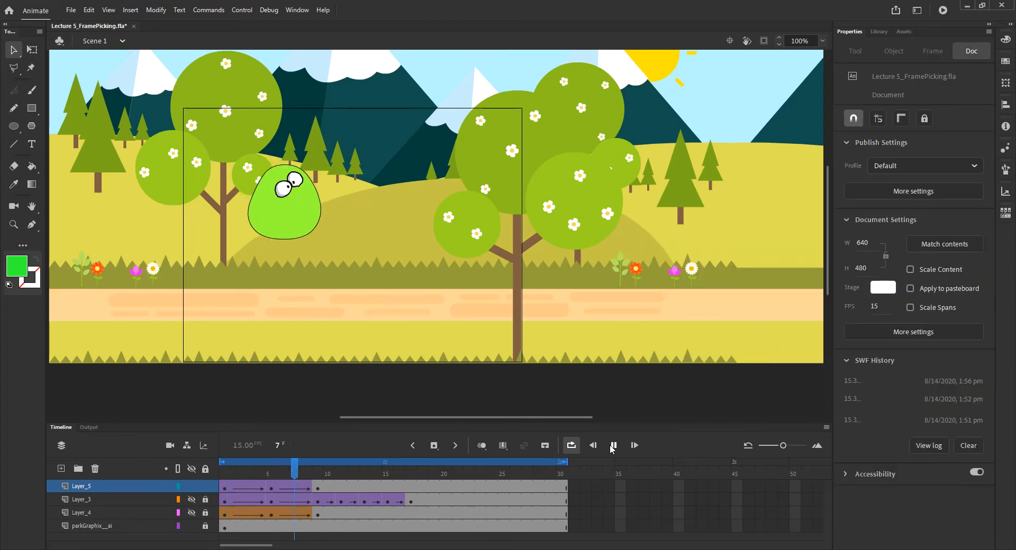
drag(264, 475, 226, 490)
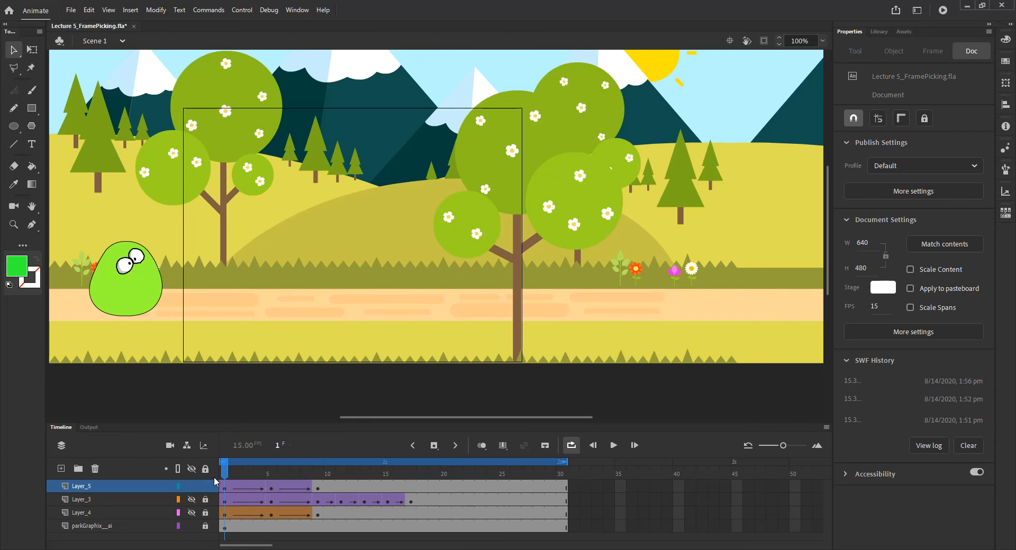
drag(224, 471, 258, 475)
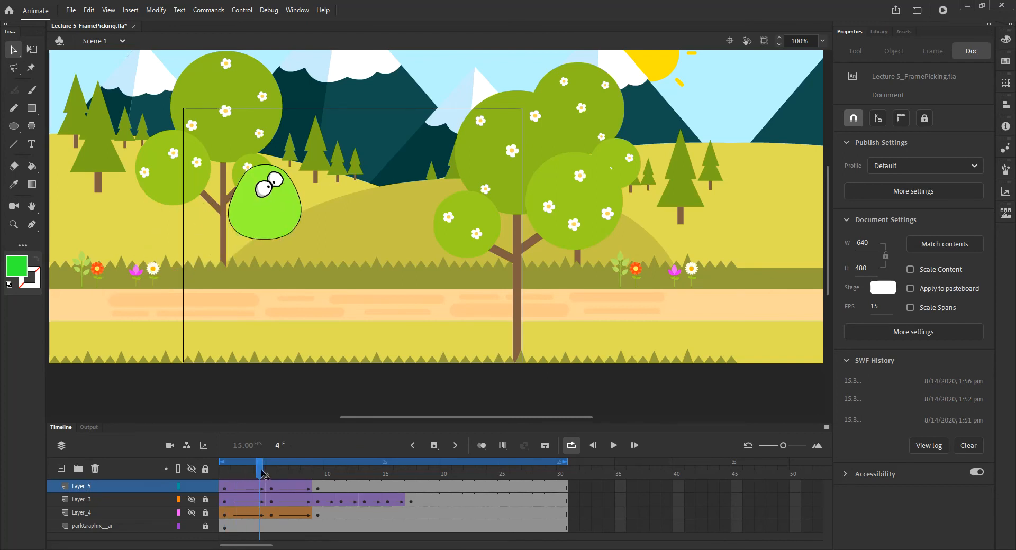
drag(266, 472, 323, 477)
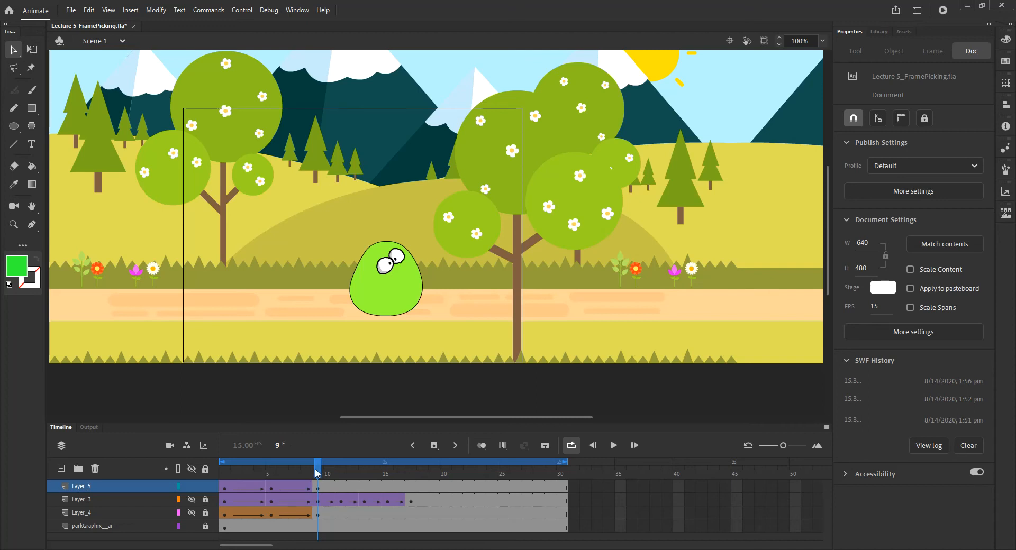
- Squash Blobby to about 148 × 126 and skew it slightly left at frame 1 with the Free Transform tool
drag(316, 474, 217, 491)
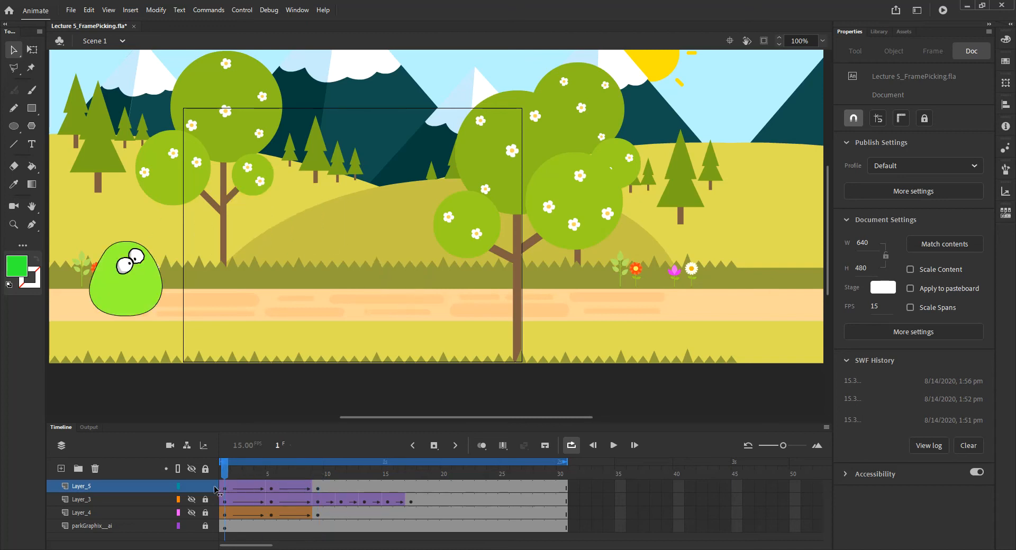
click(33, 48)
click(139, 301)
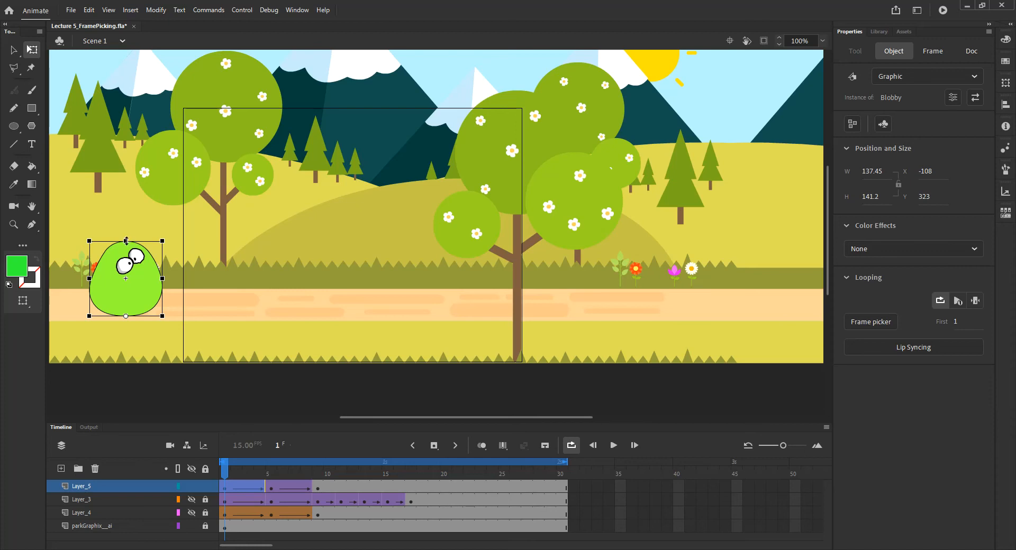
drag(126, 241, 119, 252)
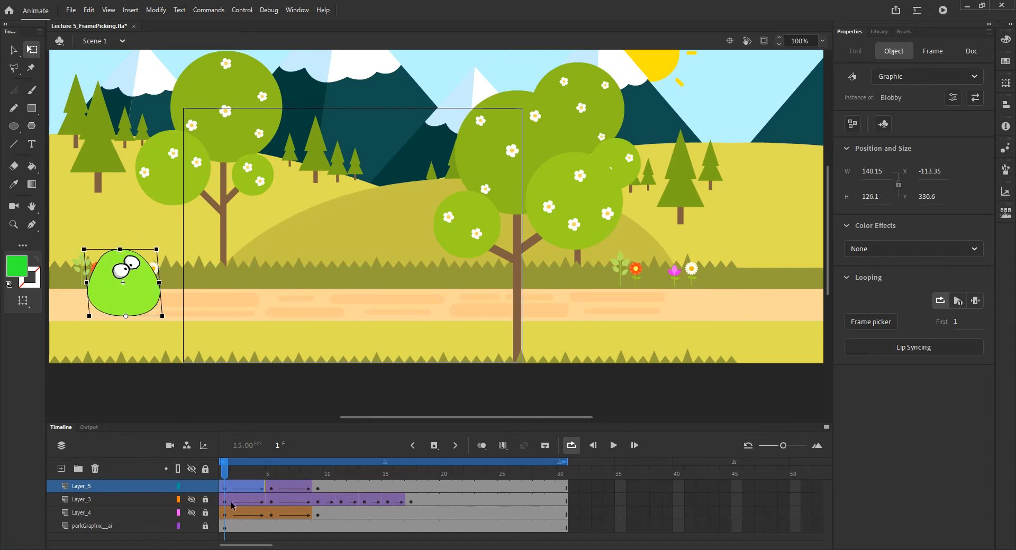
- Skew and slightly stretch the mid-air Blobby at the frame 5 keyframe
drag(231, 473, 271, 479)
click(295, 312)
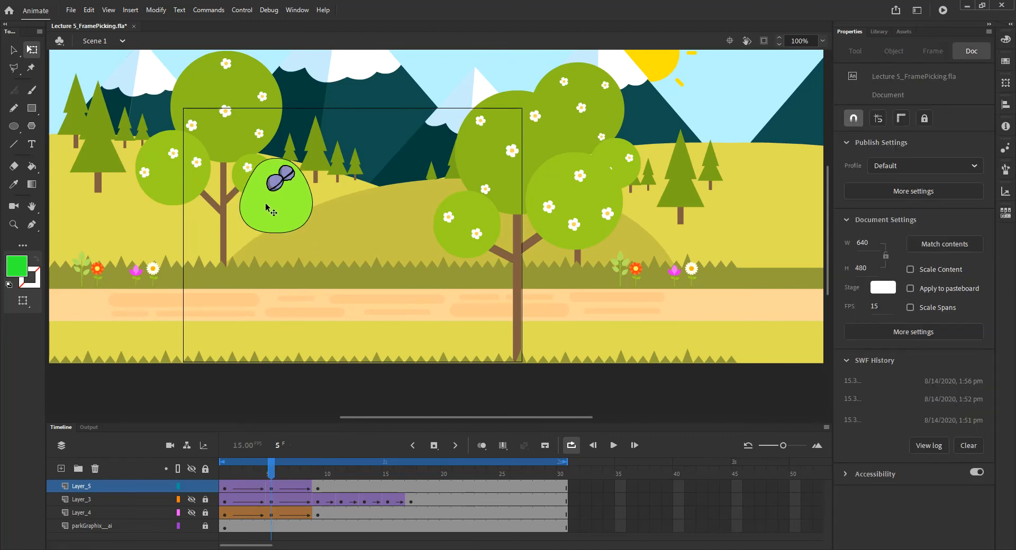
click(267, 208)
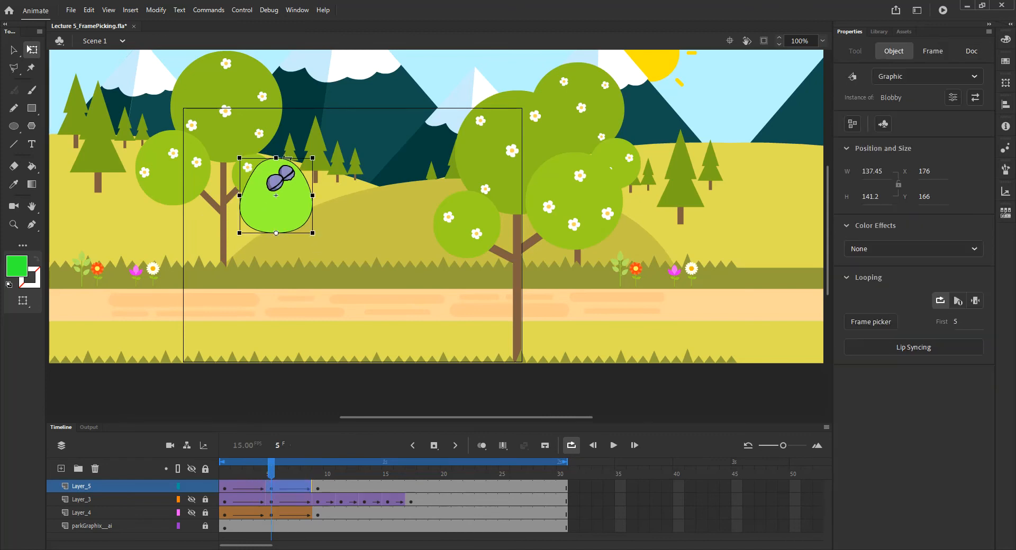
drag(290, 157, 285, 154)
- Stretch Blobby slightly upward and skew it back to the left at the frame 9 landing keyframe
drag(275, 479, 317, 502)
click(341, 423)
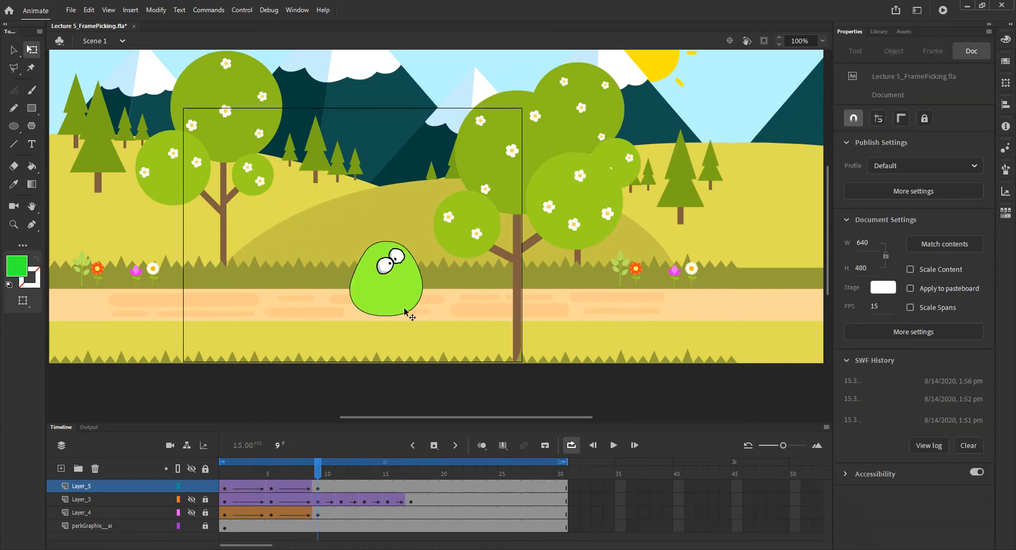
click(408, 290)
mouse_move(376, 241)
mouse_down()
mouse_move(365, 241)
mouse_move(375, 236)
mouse_up()
drag(318, 473, 317, 499)
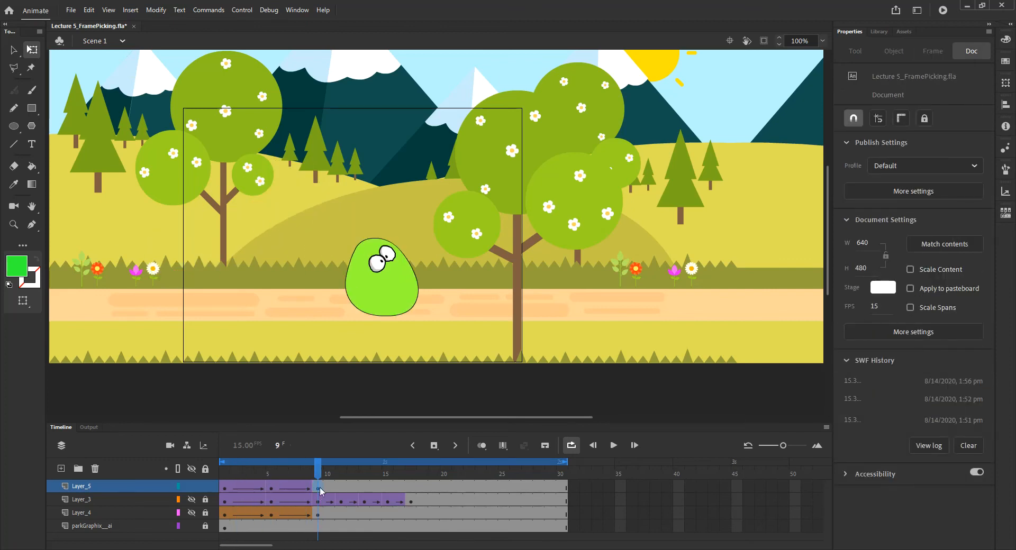
- Create a classic tween starting at the frame 9 keyframe on Layer_5 and select frame 11
click(320, 491)
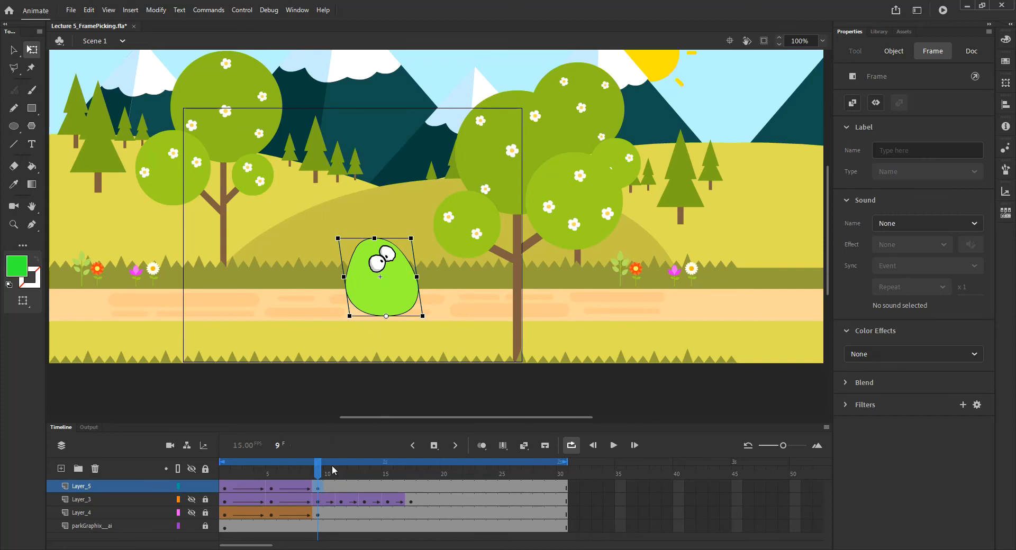
click(340, 488)
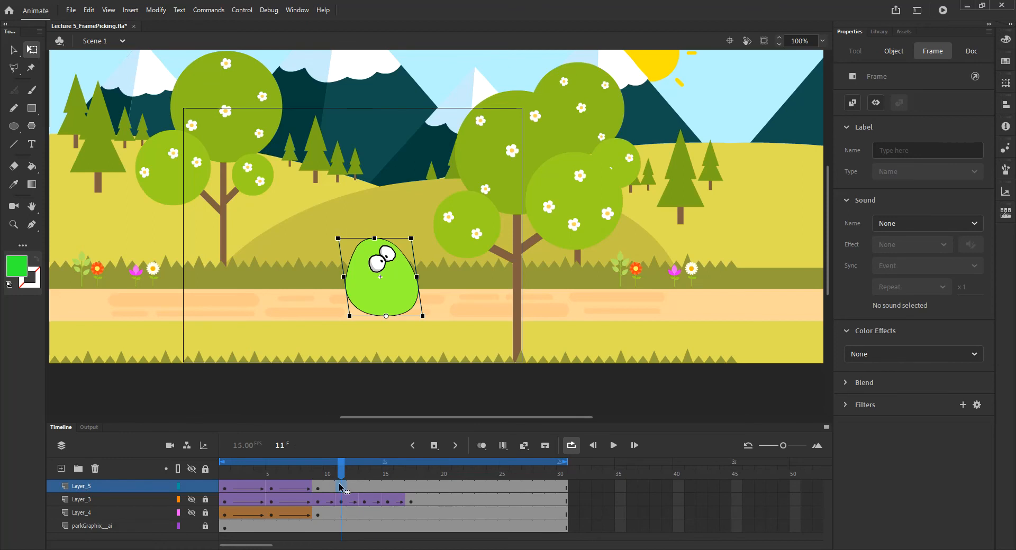
right_click(318, 488)
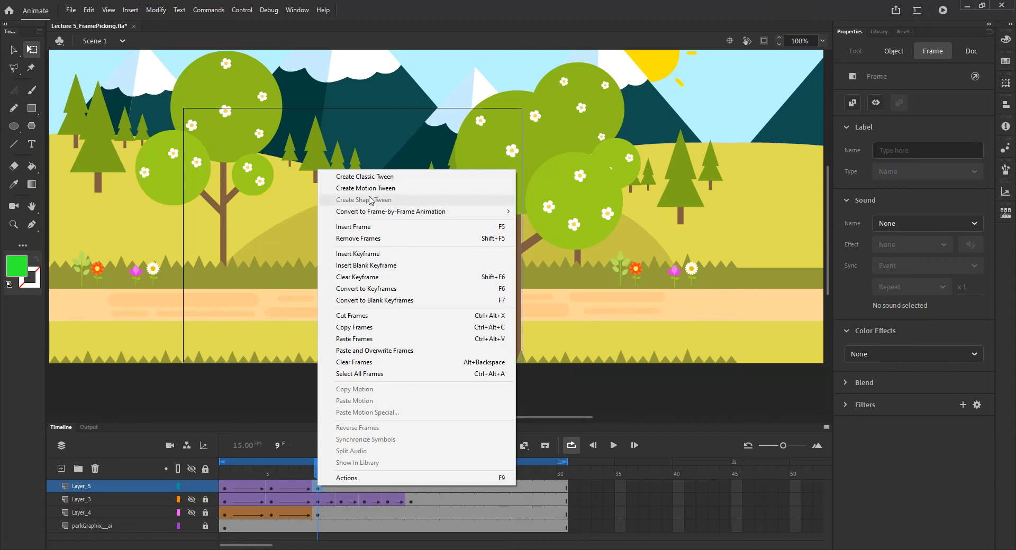
click(374, 177)
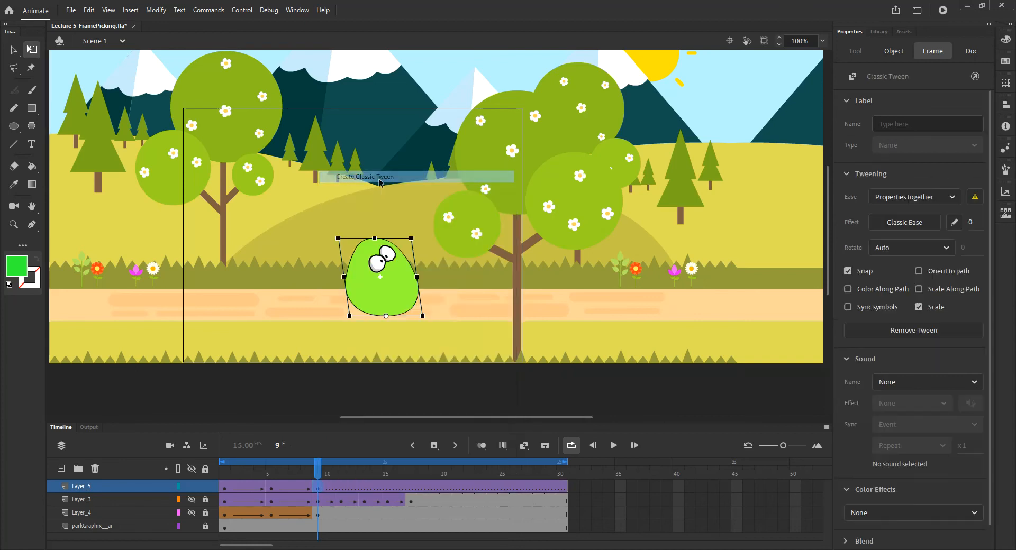
click(340, 488)
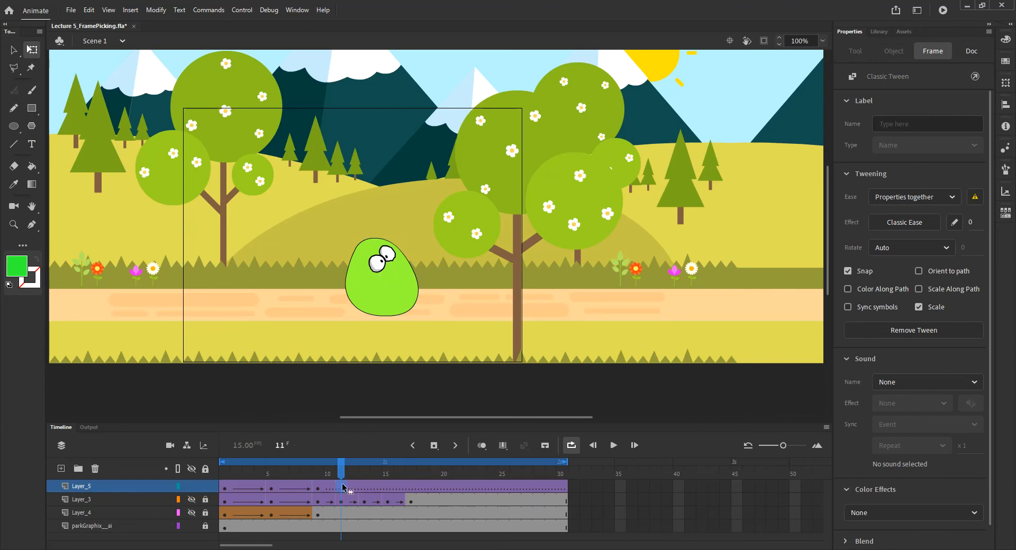
- Add Layer_5 keyframes at frames 11 and 13, skewing and slightly squashing Blobby to the right at 11, then skewing and slightly stretching it left at 13
key(F6)
drag(375, 239, 404, 245)
drag(342, 473, 366, 523)
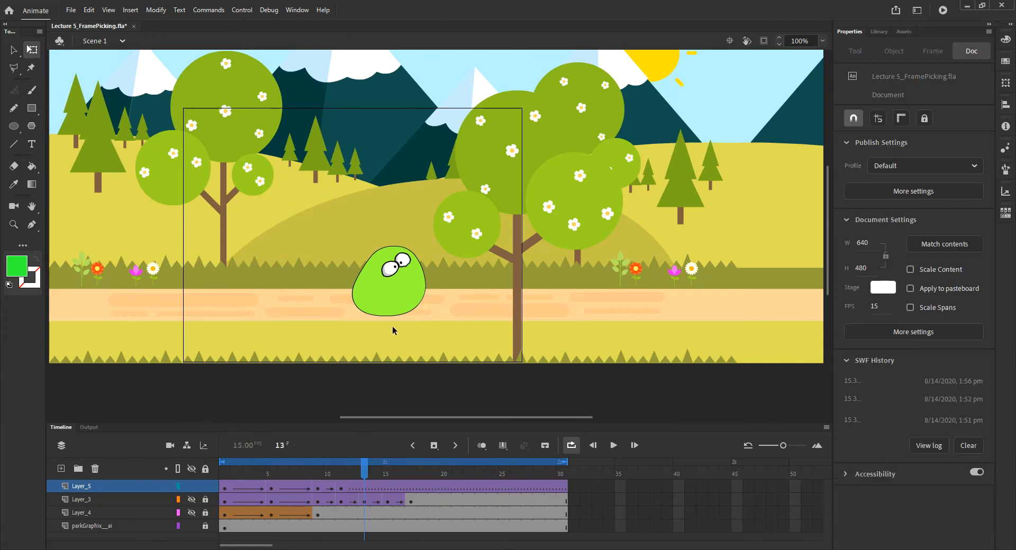
click(365, 488)
click(370, 490)
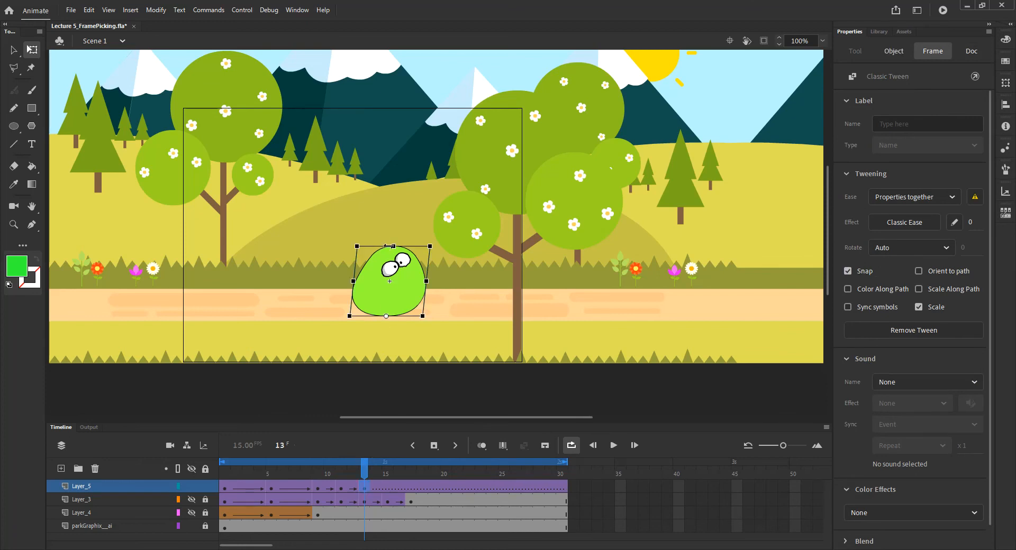
drag(392, 246, 369, 244)
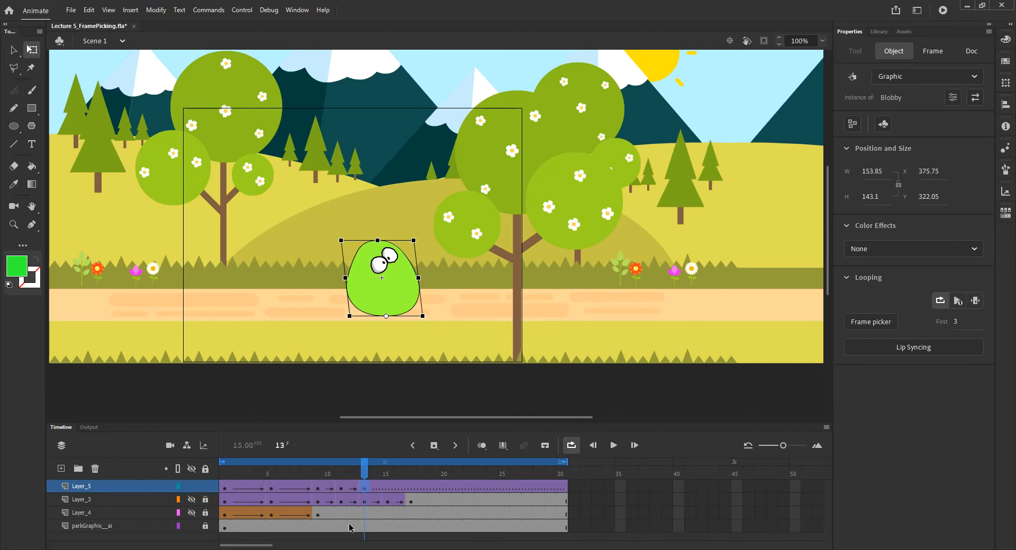
- Add a keyframe at frame 15 on Layer_5 and skew Blobby slightly to the right
drag(365, 475, 389, 520)
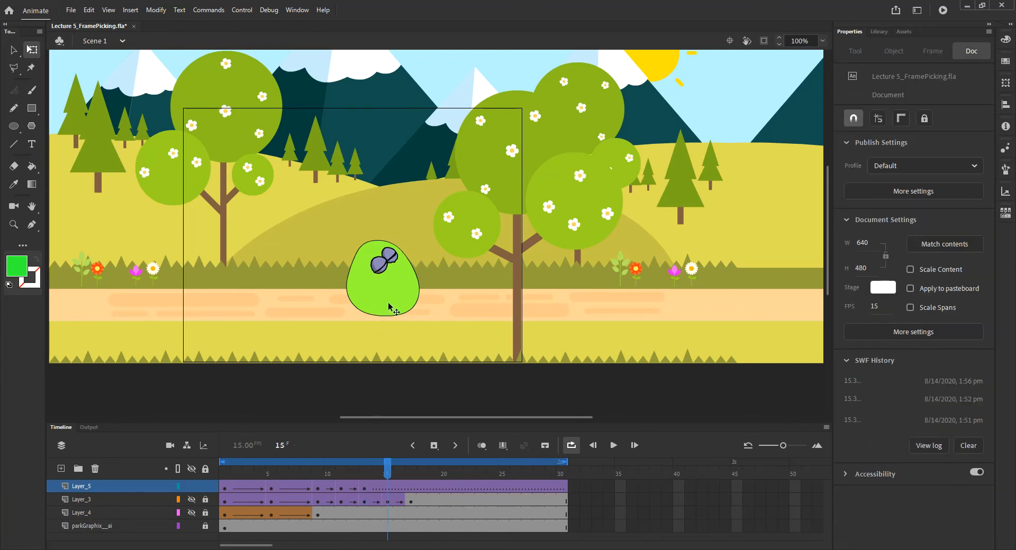
click(387, 488)
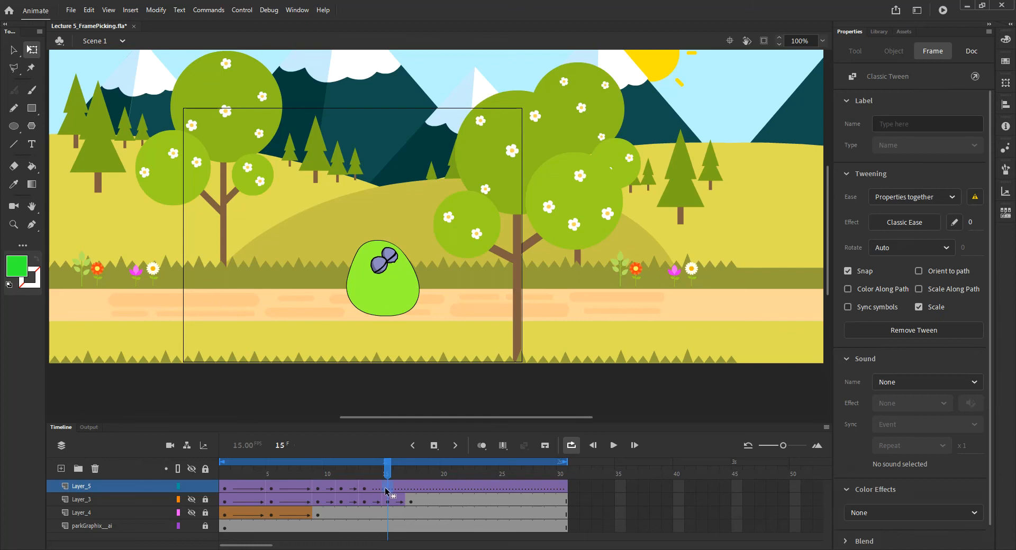
click(380, 253)
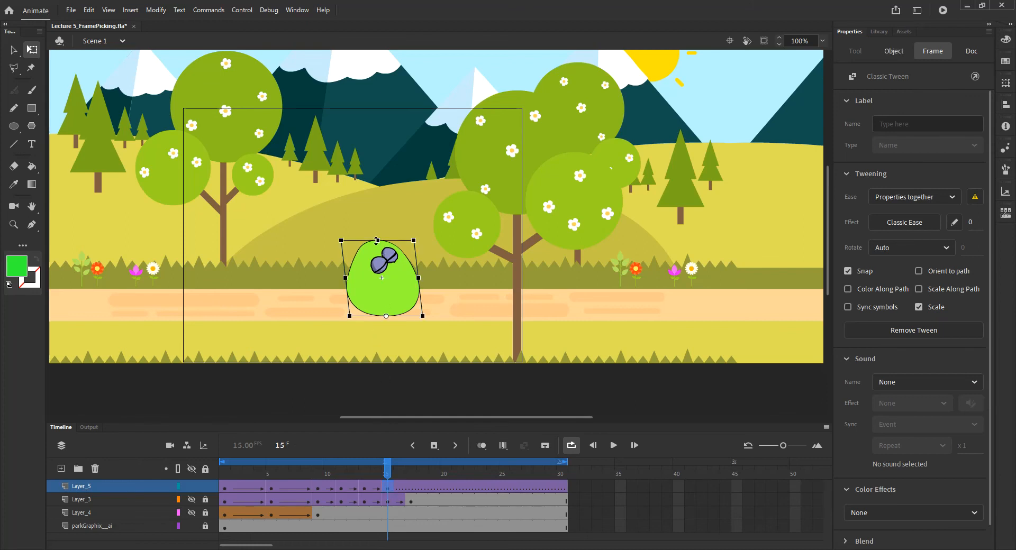
drag(389, 242, 404, 249)
- Add a keyframe at frame 17 on Layer_5 and remove Blobby's transform to restore its original upright shape
drag(389, 478, 410, 495)
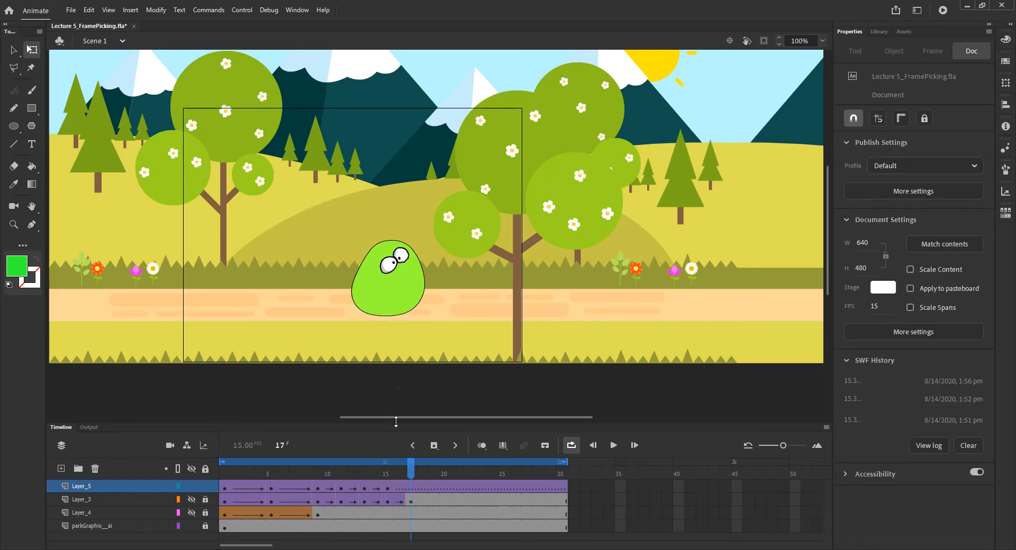
click(411, 487)
key(F6)
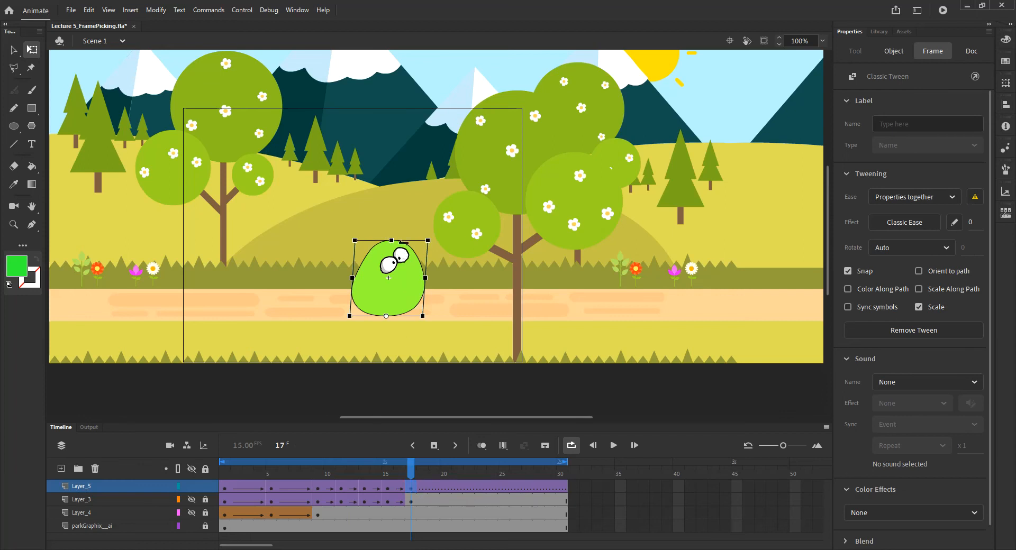
drag(392, 239, 396, 242)
right_click(385, 261)
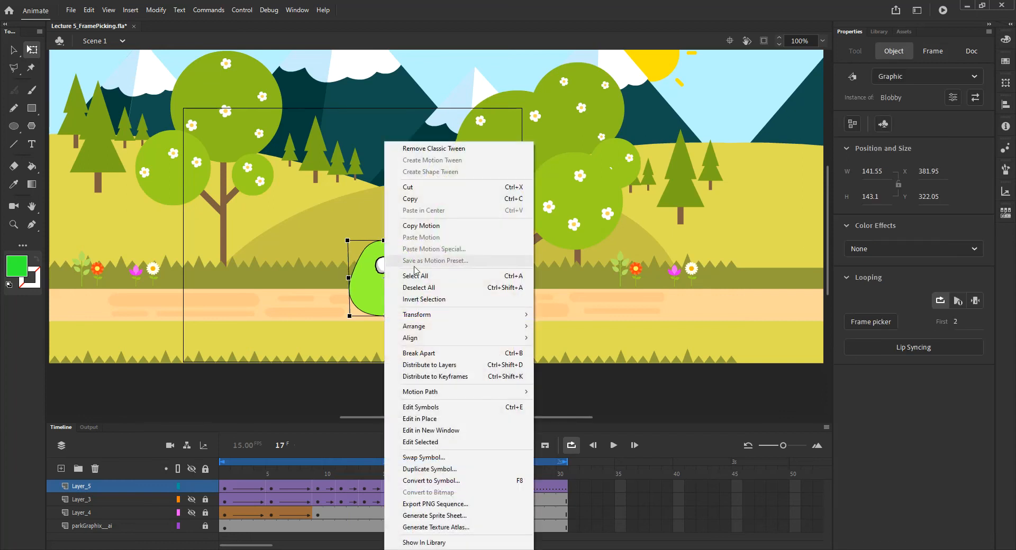
mouse_move(440, 316)
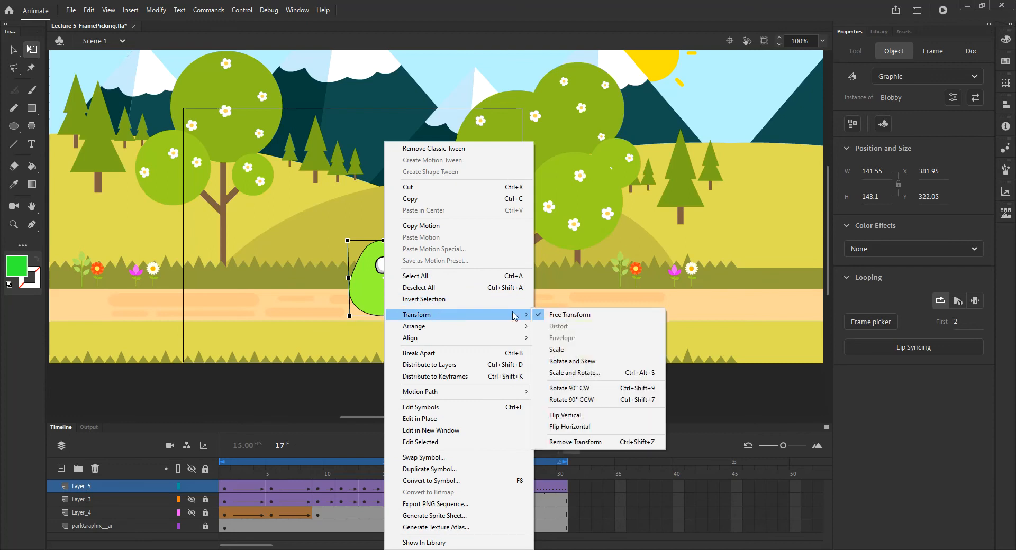
click(585, 443)
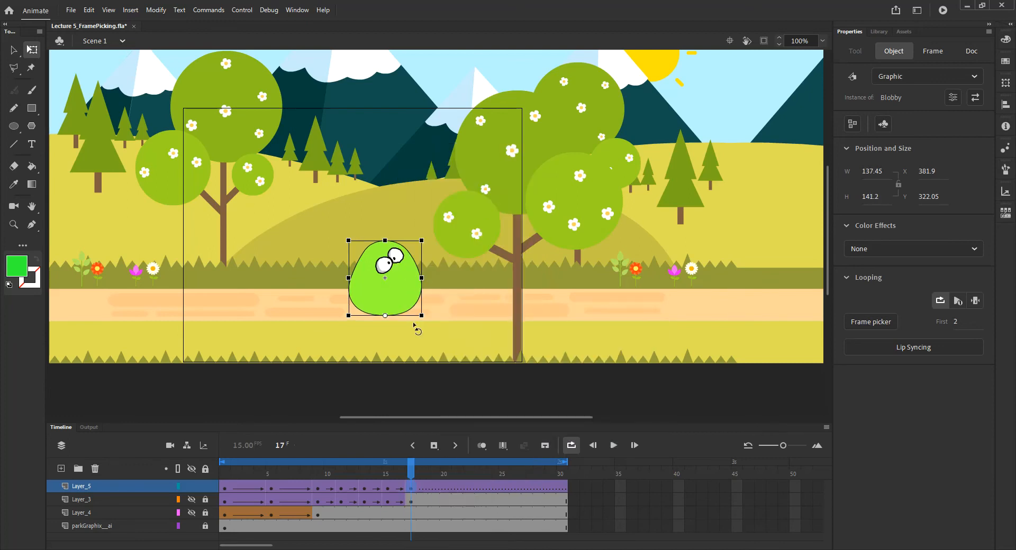
- Play the jump animation from frame 1 and preview it briefly with content outside the stage clipped
drag(409, 458, 407, 495)
key(Return)
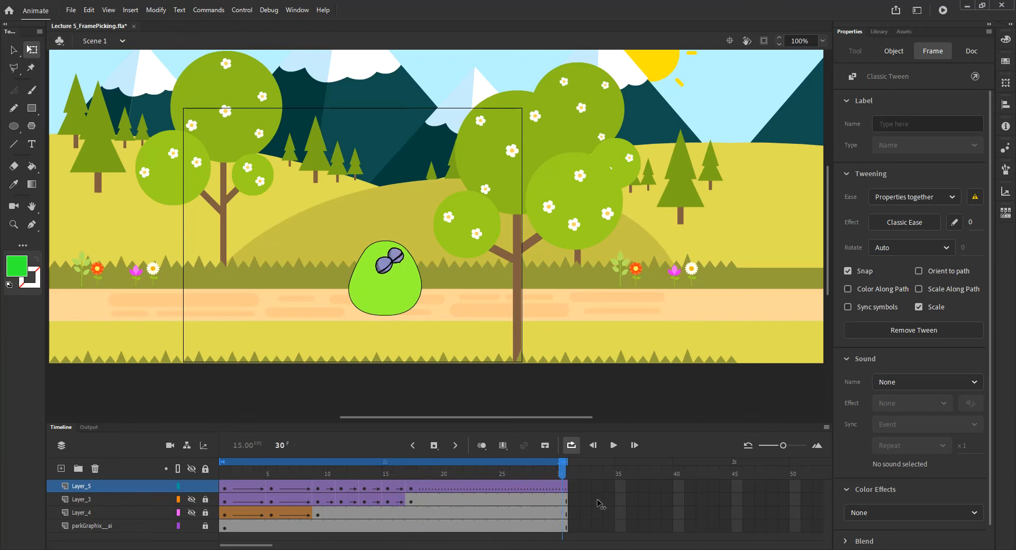
click(141, 542)
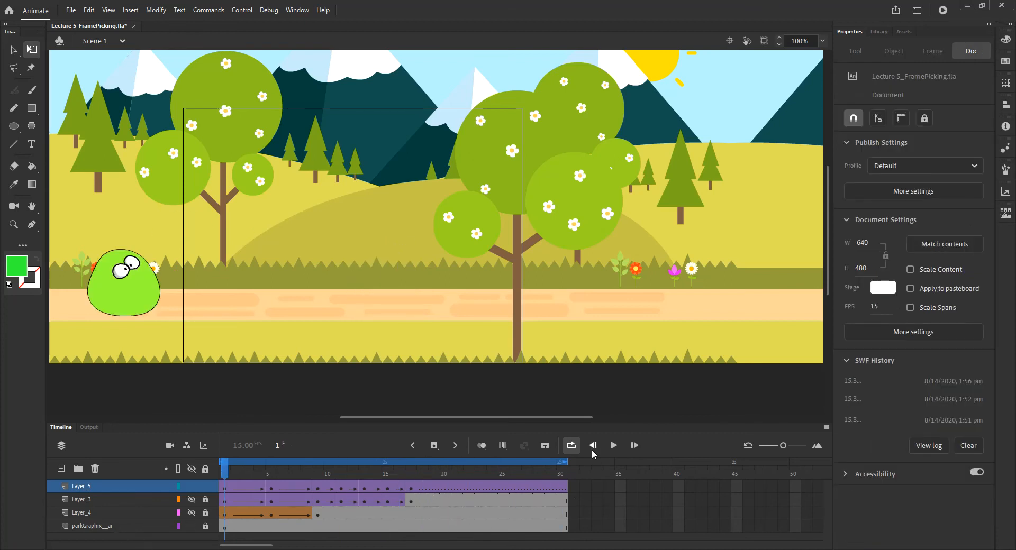
click(613, 446)
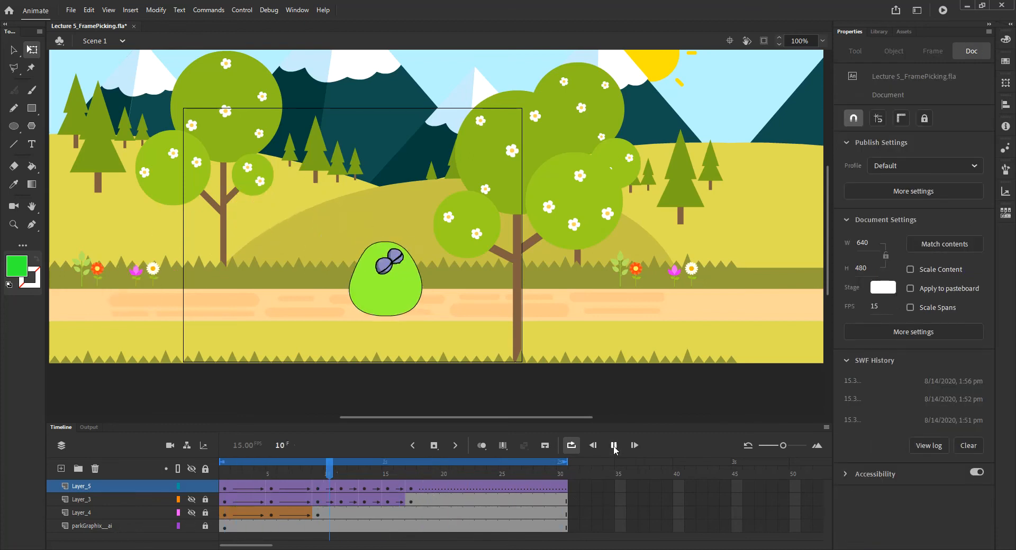
click(764, 41)
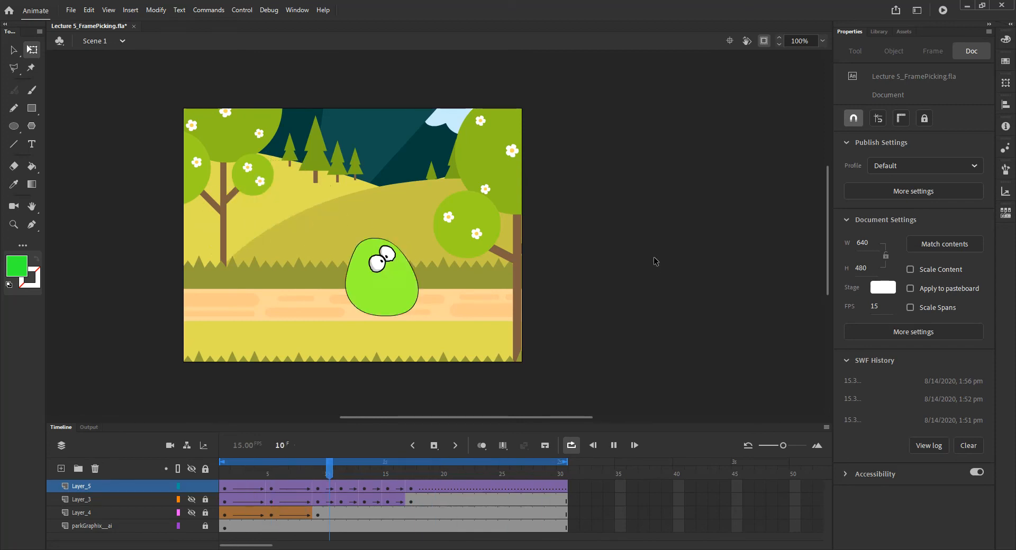
click(764, 41)
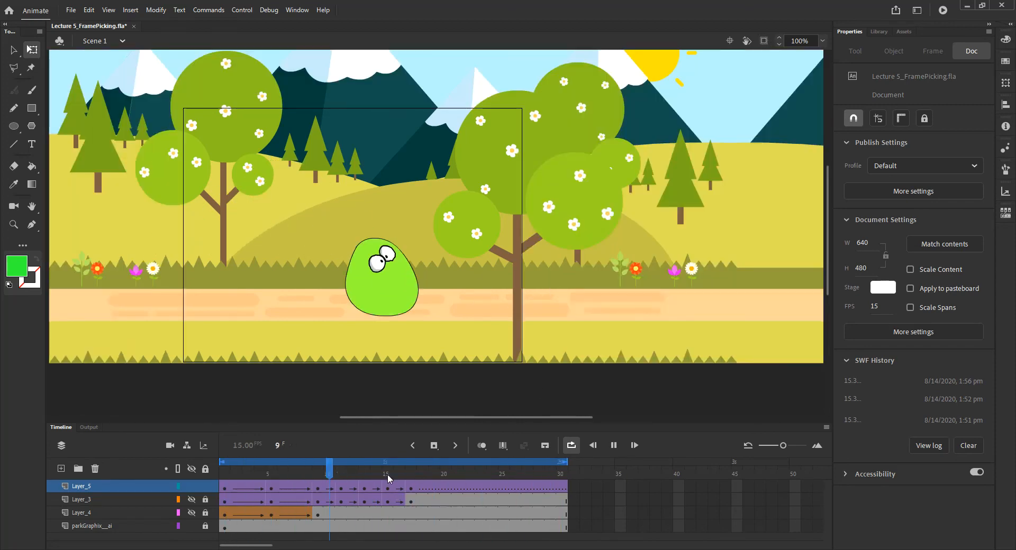
- Check Blobby's settling pose at frame 11 and squash it very slightly at the frame 13 keyframe
click(375, 475)
drag(377, 475, 341, 487)
click(424, 296)
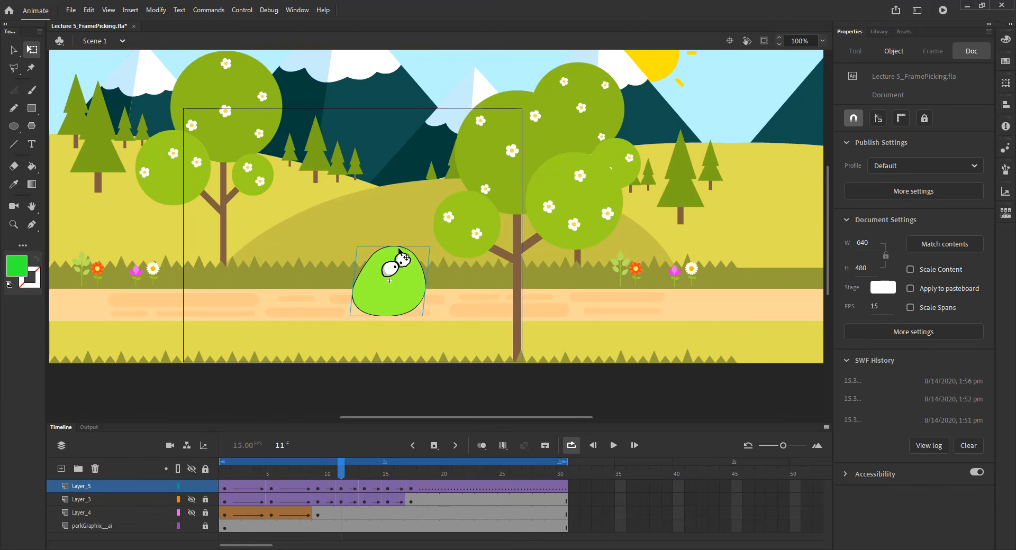
click(426, 298)
drag(344, 474, 368, 479)
click(401, 243)
click(390, 296)
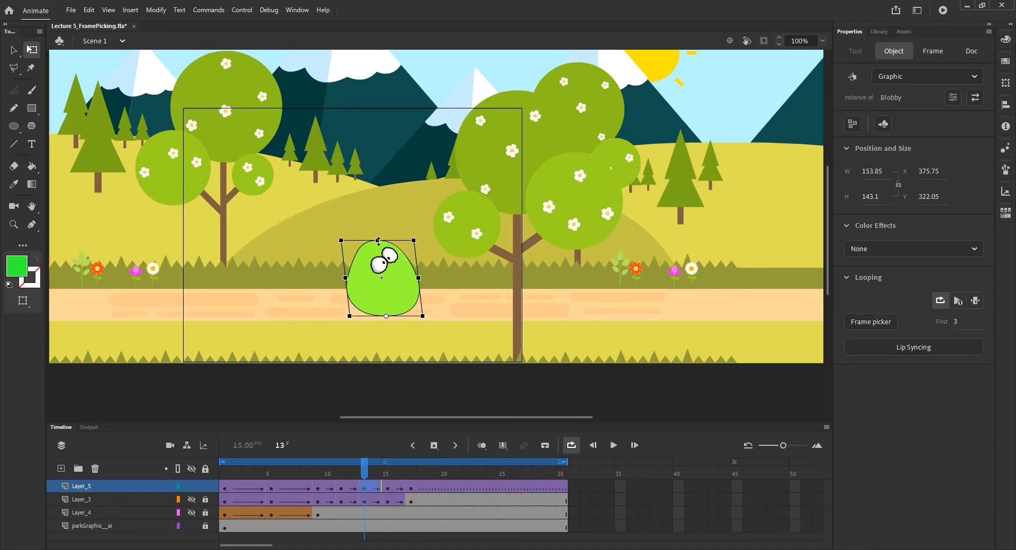
drag(377, 242, 378, 245)
- Clip content outside the stage and play the whole jump from frame 1 to review the motion
drag(370, 470, 188, 501)
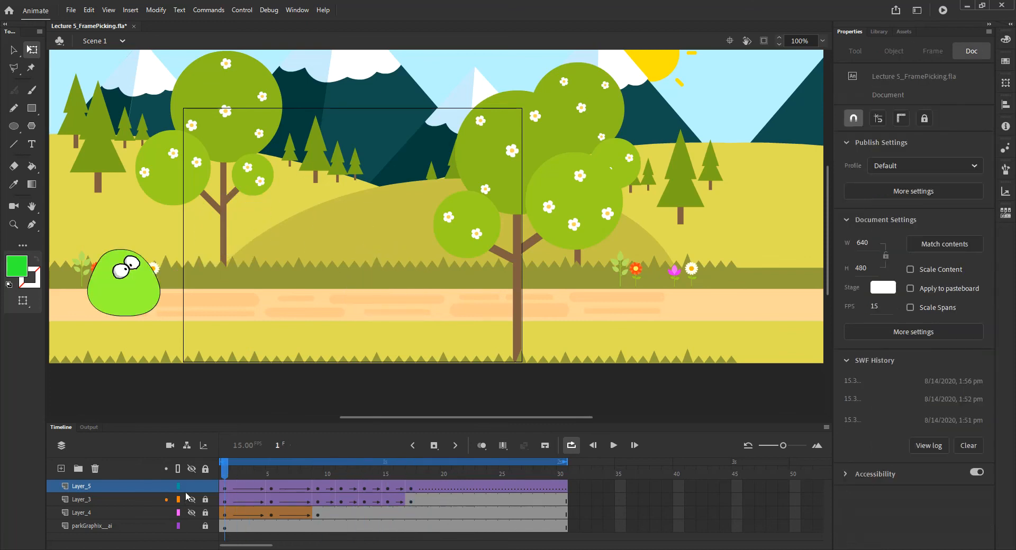
click(764, 41)
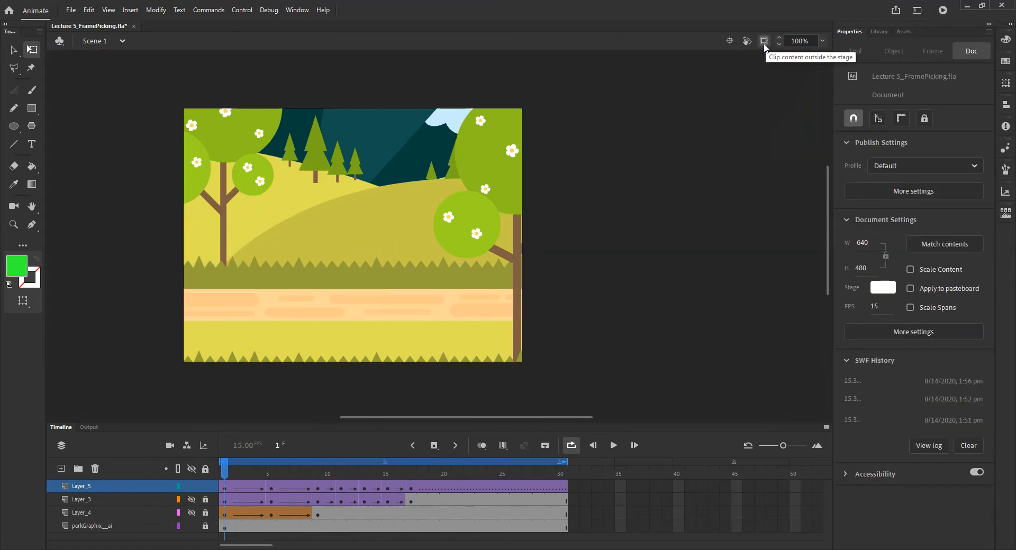
click(612, 448)
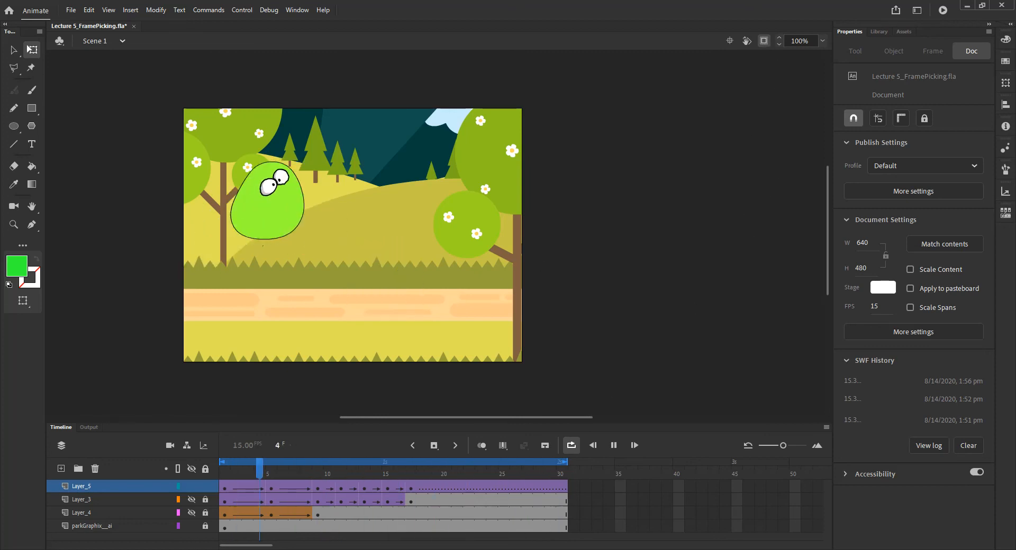
click(613, 445)
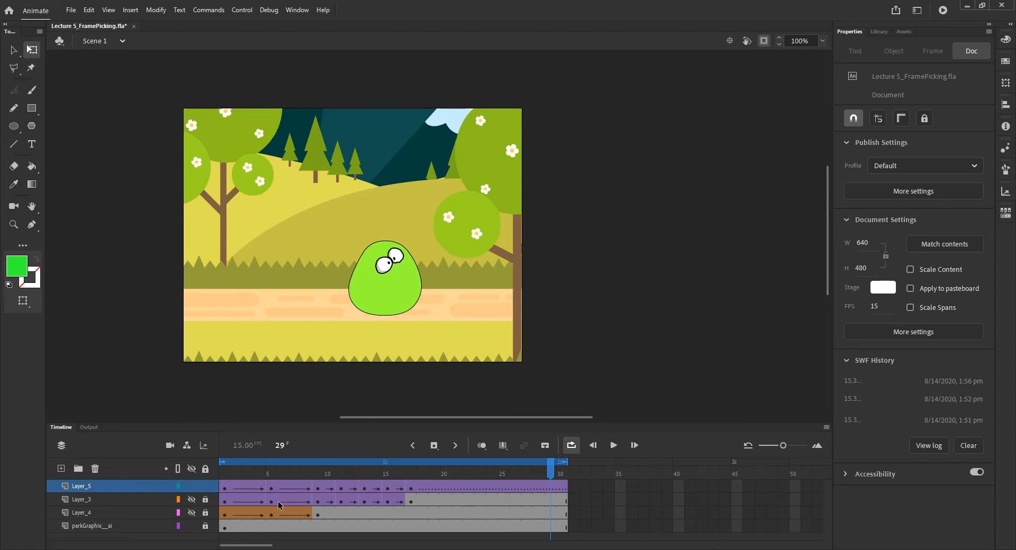
- Scrub through the opening frames of Layer_5 to examine Blobby's eyes during the jump
drag(275, 474, 228, 490)
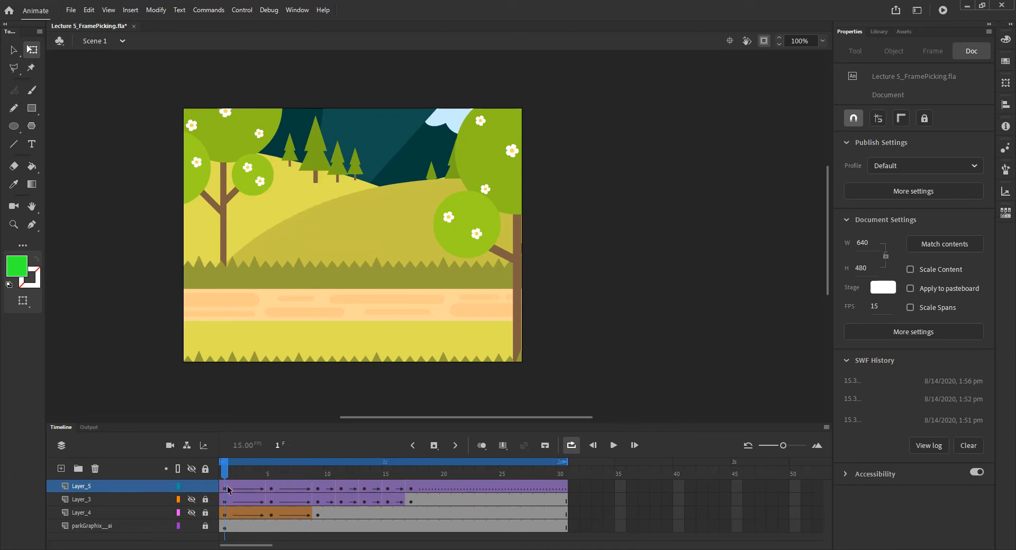
click(317, 492)
drag(321, 475, 215, 486)
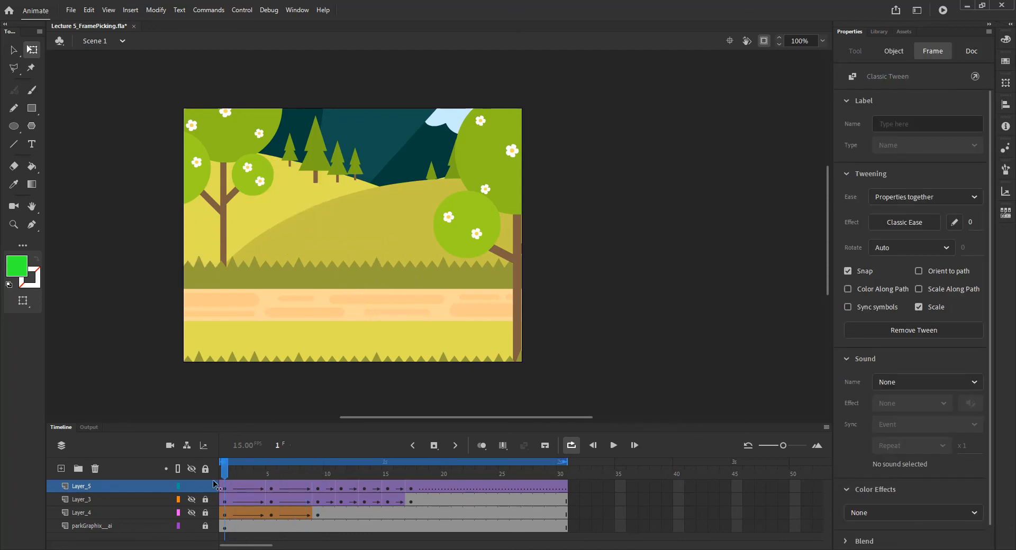
click(248, 490)
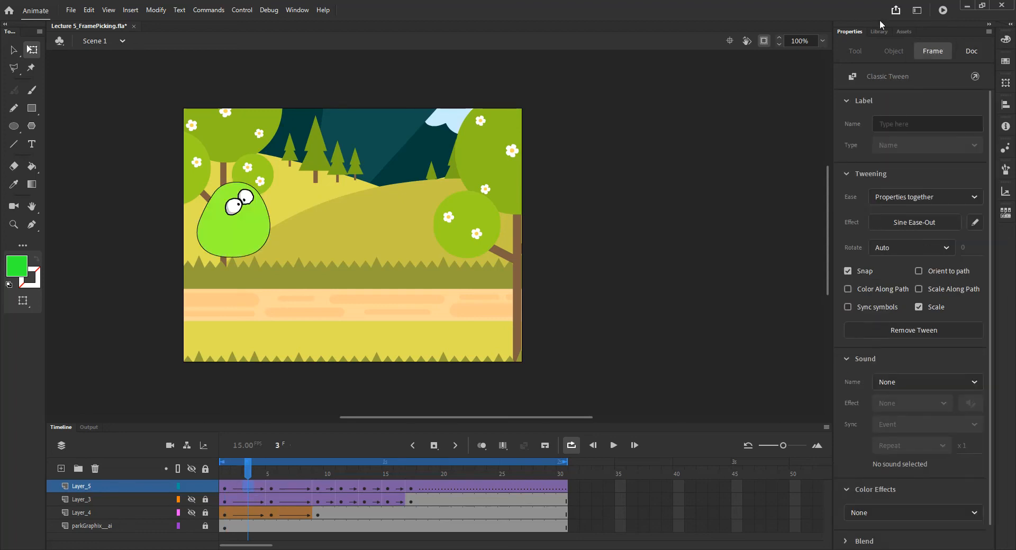
click(233, 221)
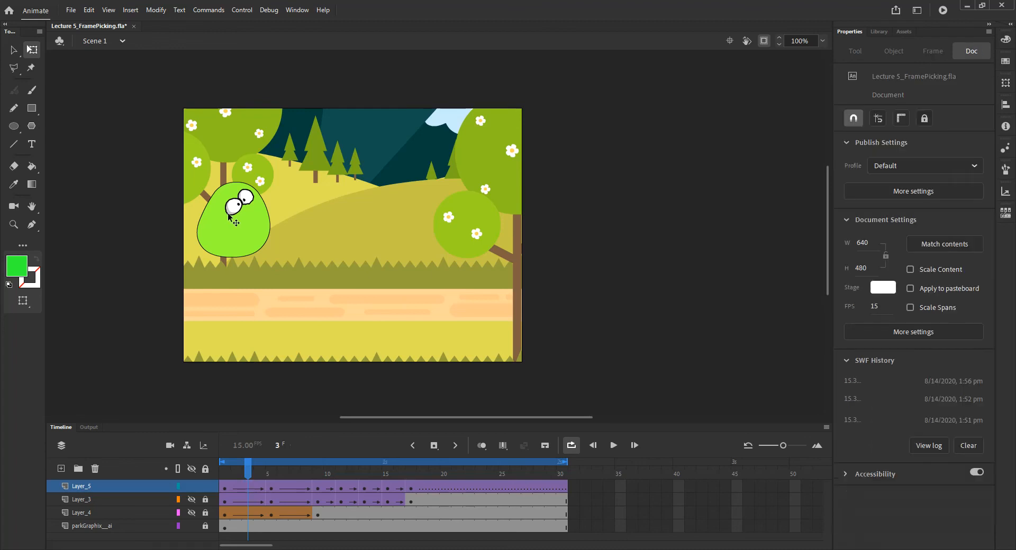
drag(247, 480, 224, 480)
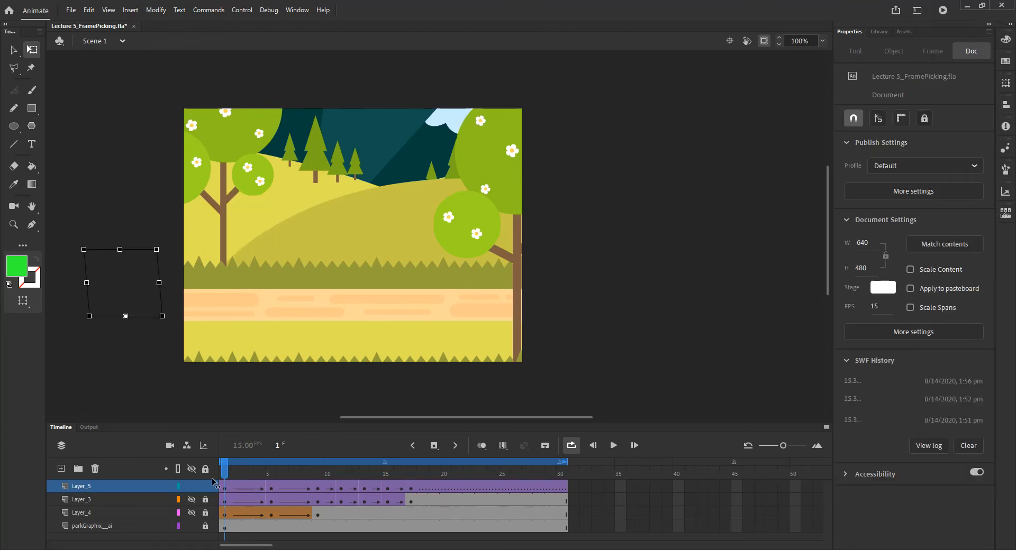
- Show content outside the stage again and set Blobby's looping to Single Frame at the frame 1 keyframe
click(227, 486)
click(153, 299)
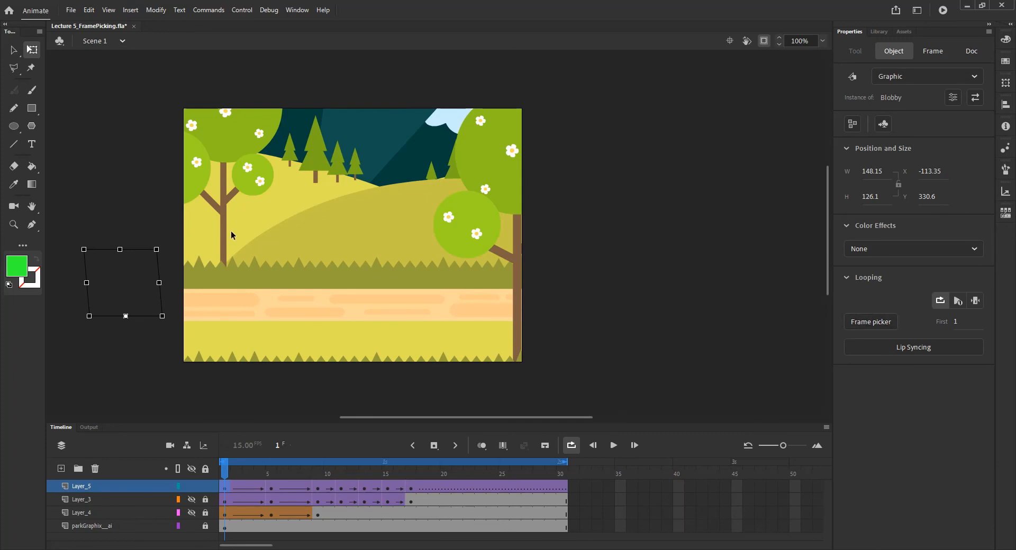
click(764, 42)
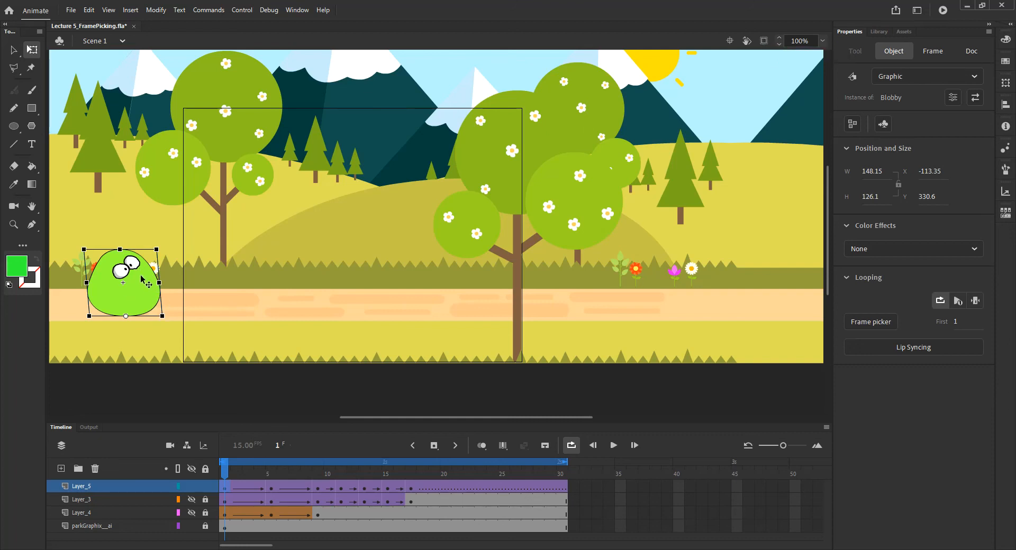
click(13, 49)
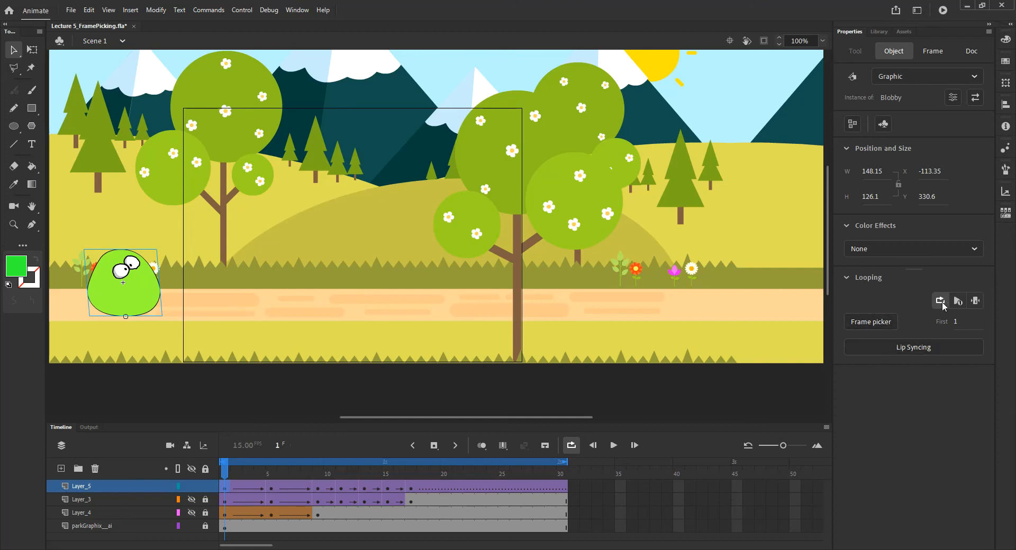
click(977, 301)
- Set Blobby's looping at the frame 5 keyframe to Single Frame with 1 as the first frame
drag(227, 471, 269, 476)
click(269, 486)
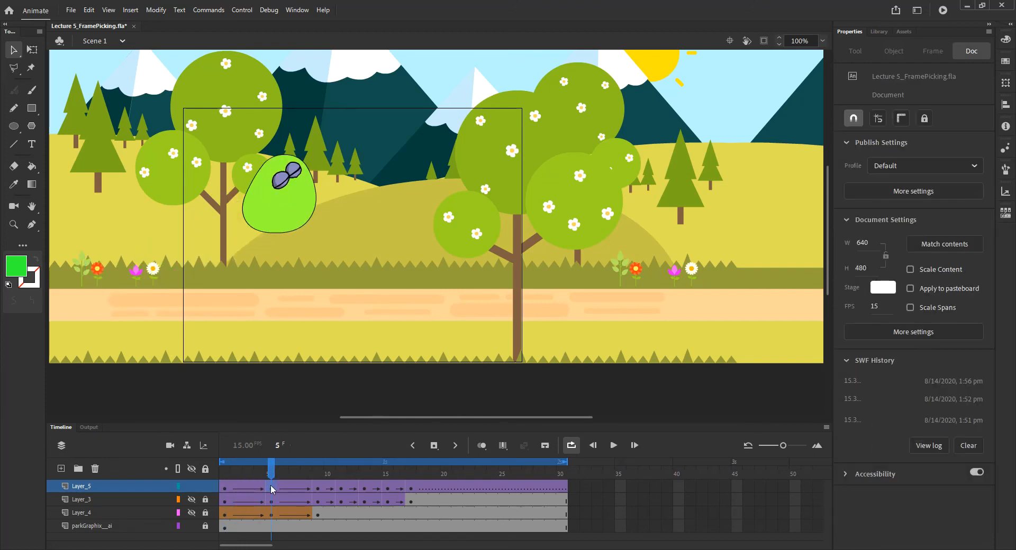
click(271, 488)
click(300, 212)
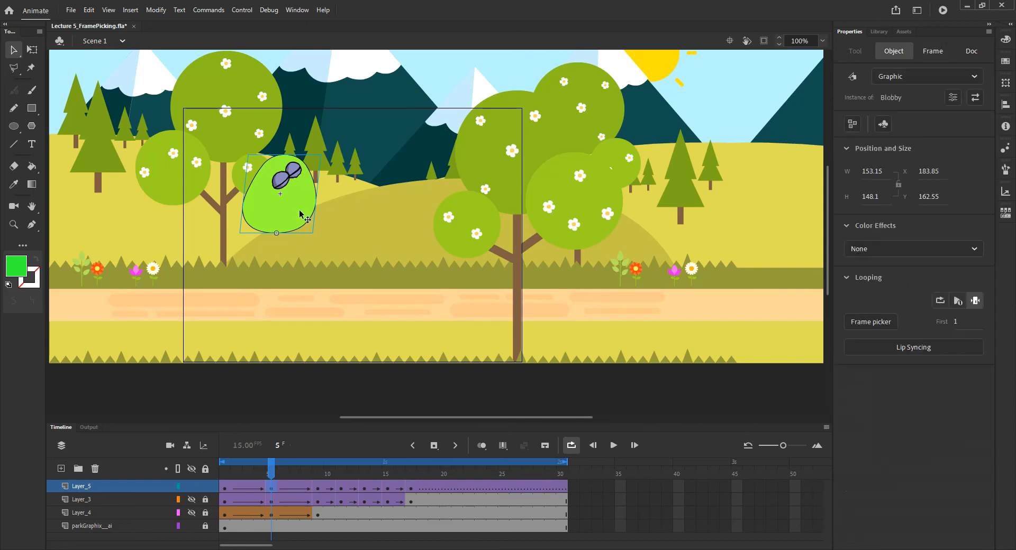
click(976, 301)
text(1)
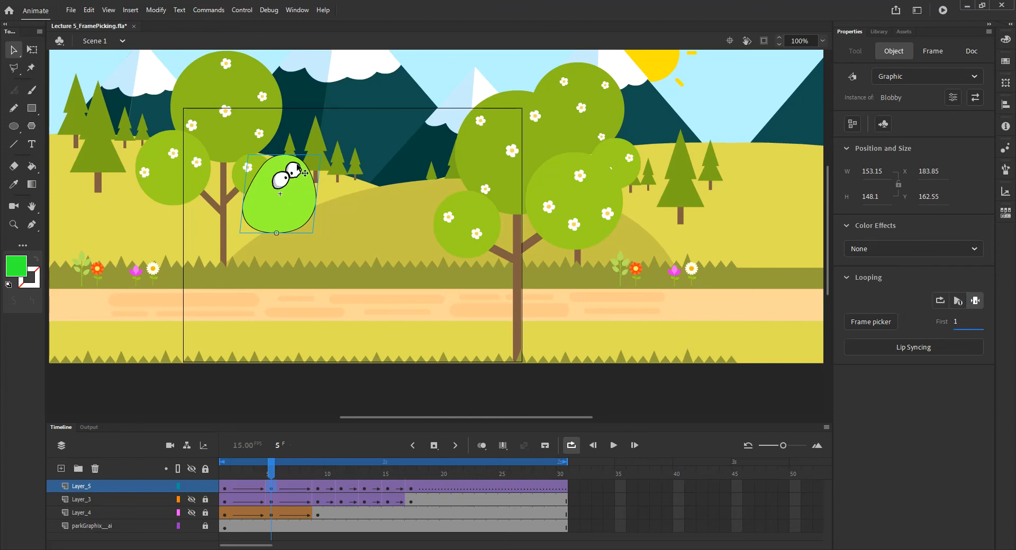
- Set Blobby's looping at the frame 9 keyframe of Layer_5 to Single Frame with 5 as the first frame
drag(269, 470, 322, 503)
click(317, 488)
click(384, 301)
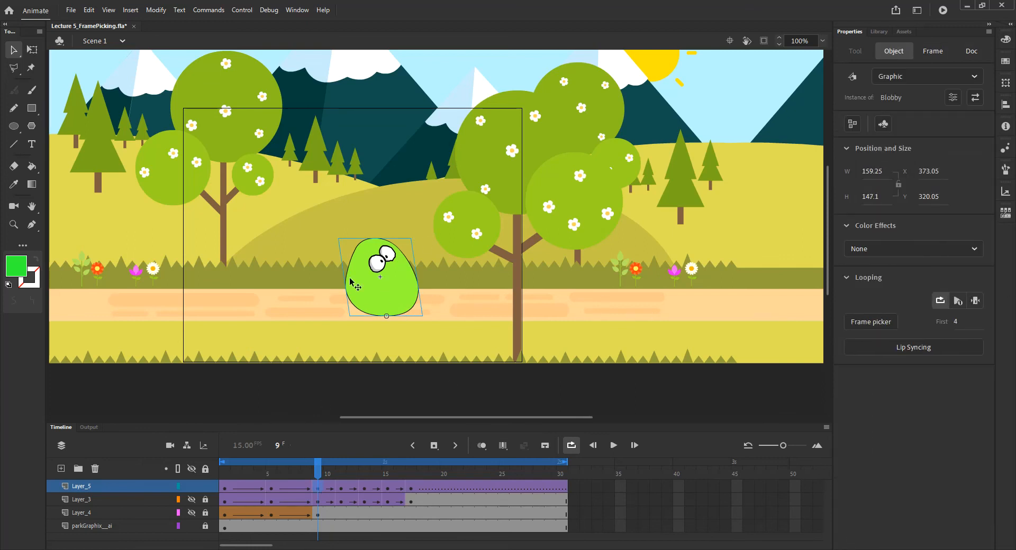
click(975, 301)
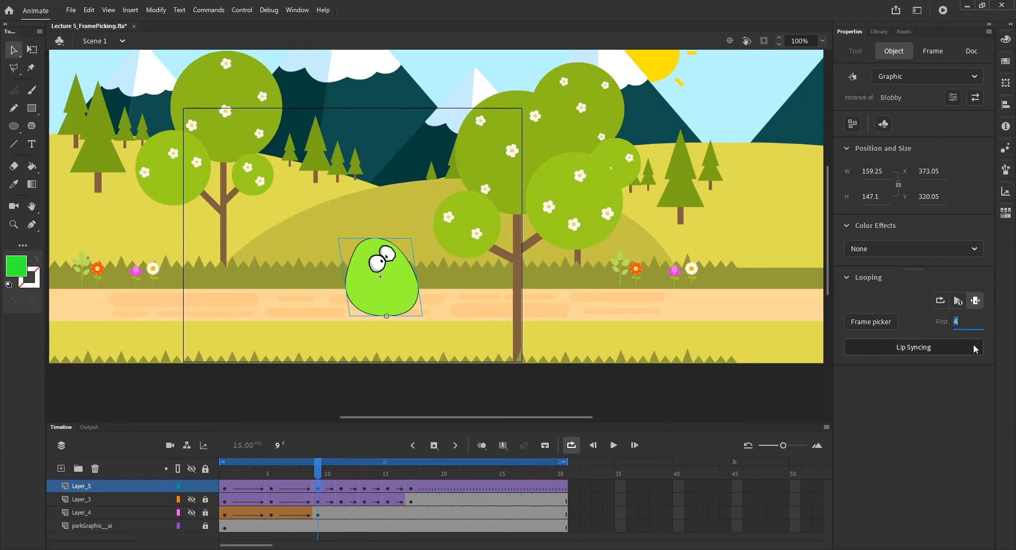
text(5)
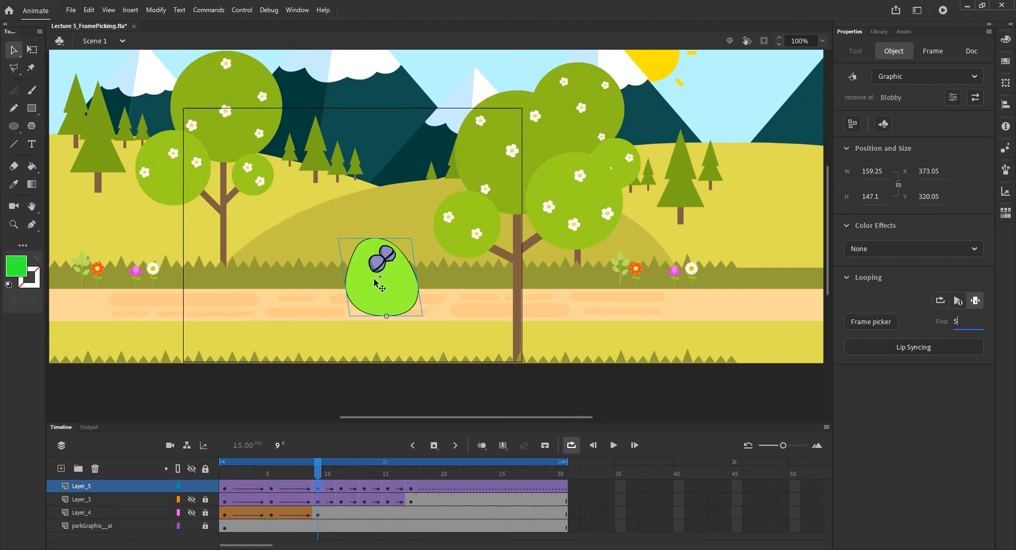
- Open the Blobby symbol from the library to examine its frame 5 drawing, and return to the main scene and Blobby's properties
click(880, 31)
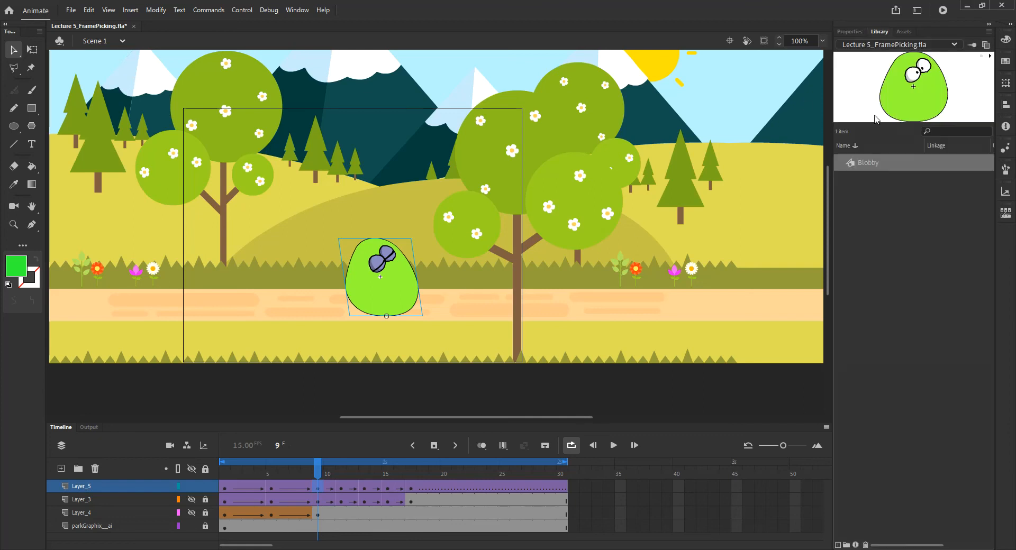
double_click(864, 163)
double_click(851, 162)
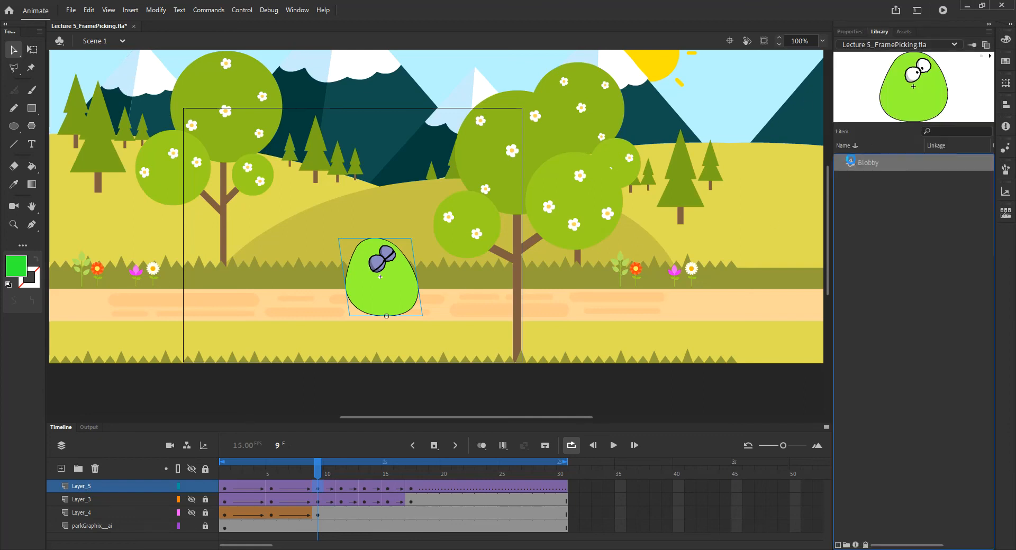
click(269, 488)
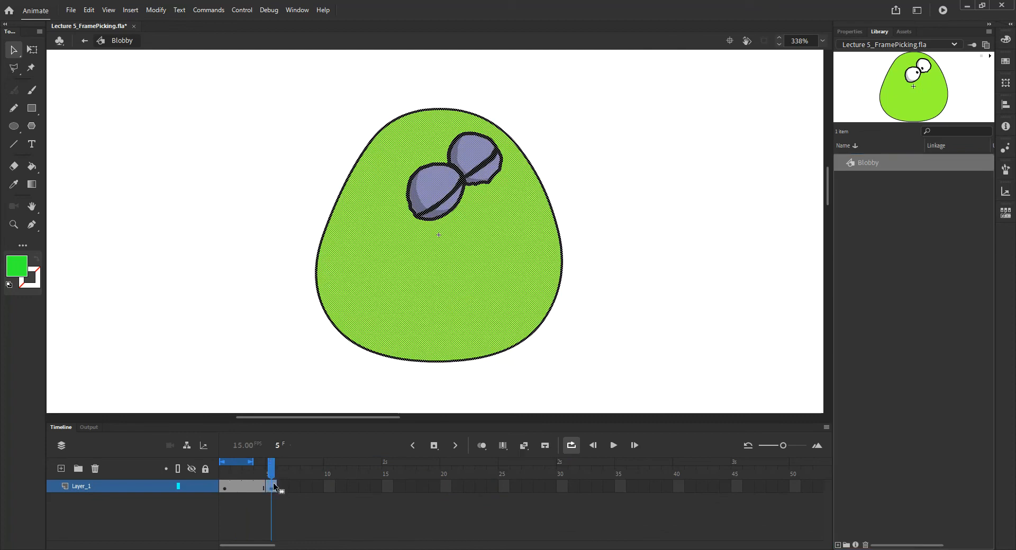
click(83, 41)
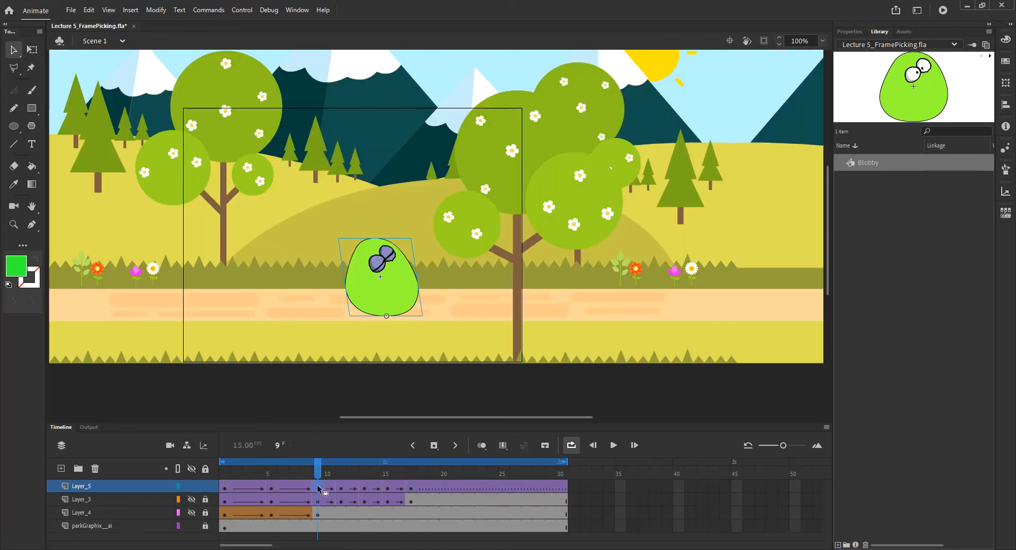
click(850, 32)
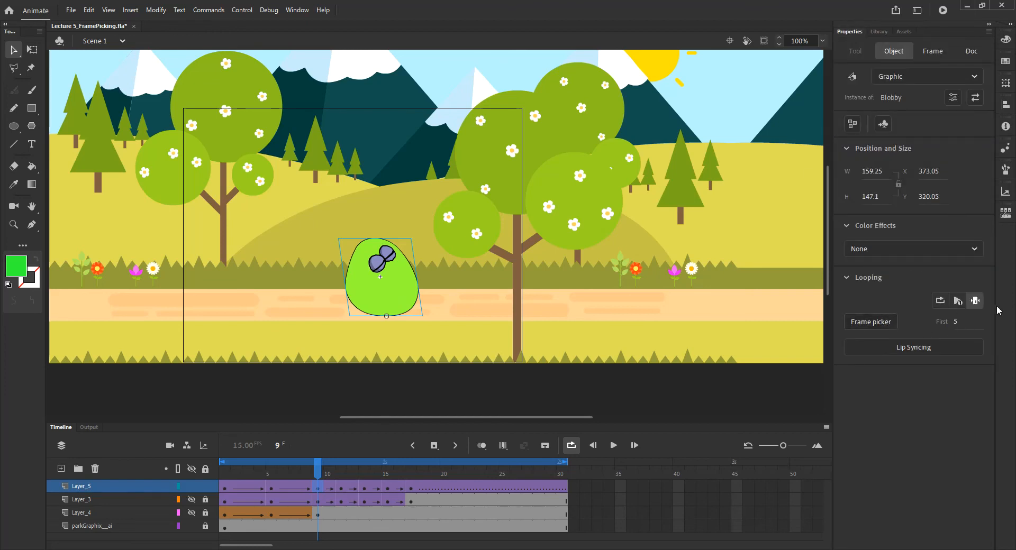
- Set Blobby's looping to Single Frame at the frame 11 keyframe of Layer_5
click(341, 491)
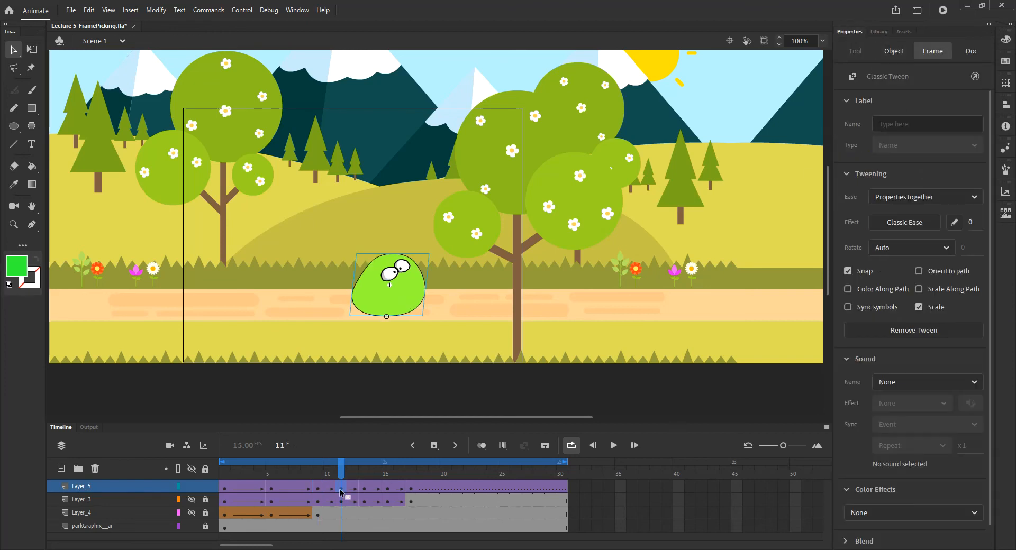
click(401, 299)
click(976, 300)
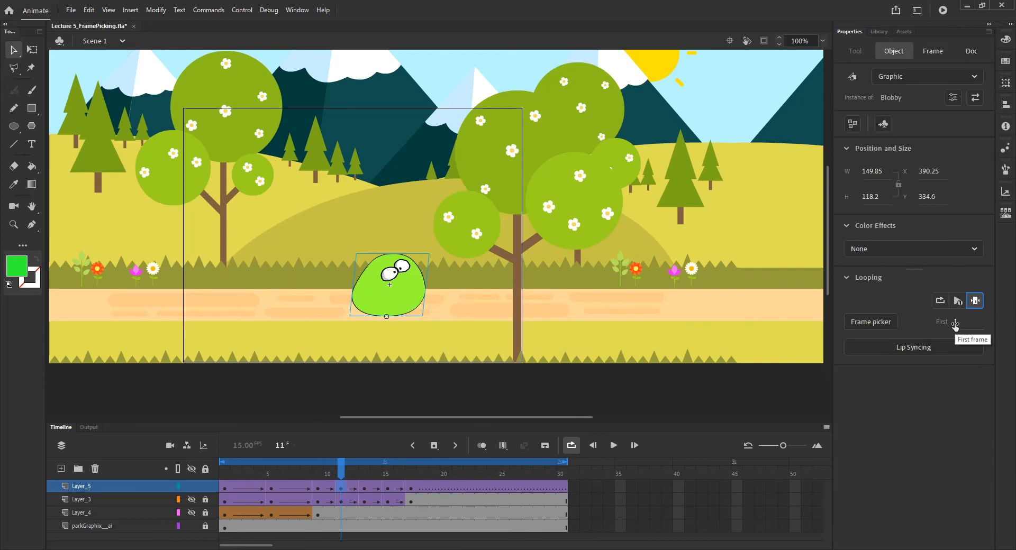
- Set Blobby's looping at the frame 13 keyframe to Single Frame with 5 as the first frame
click(363, 490)
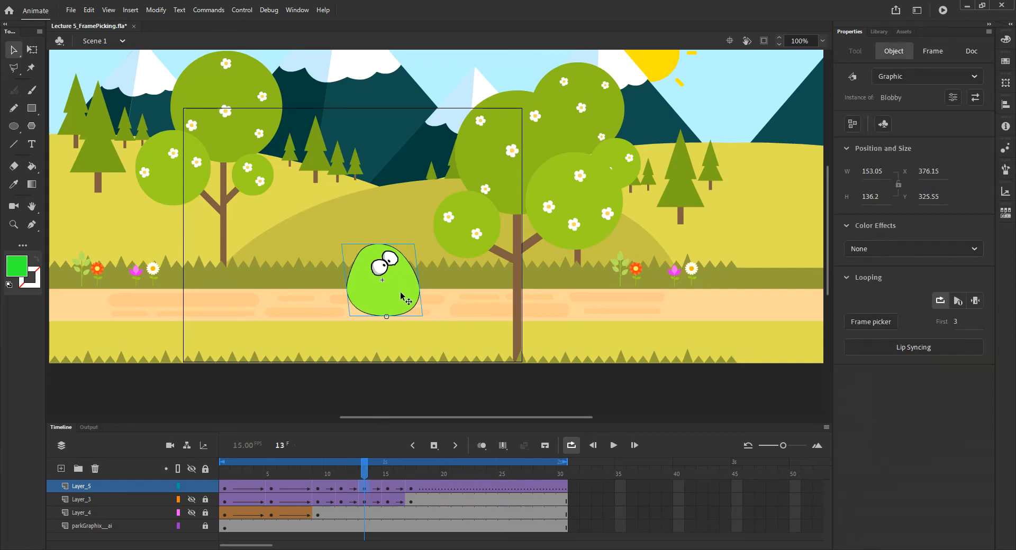
click(976, 301)
click(956, 321)
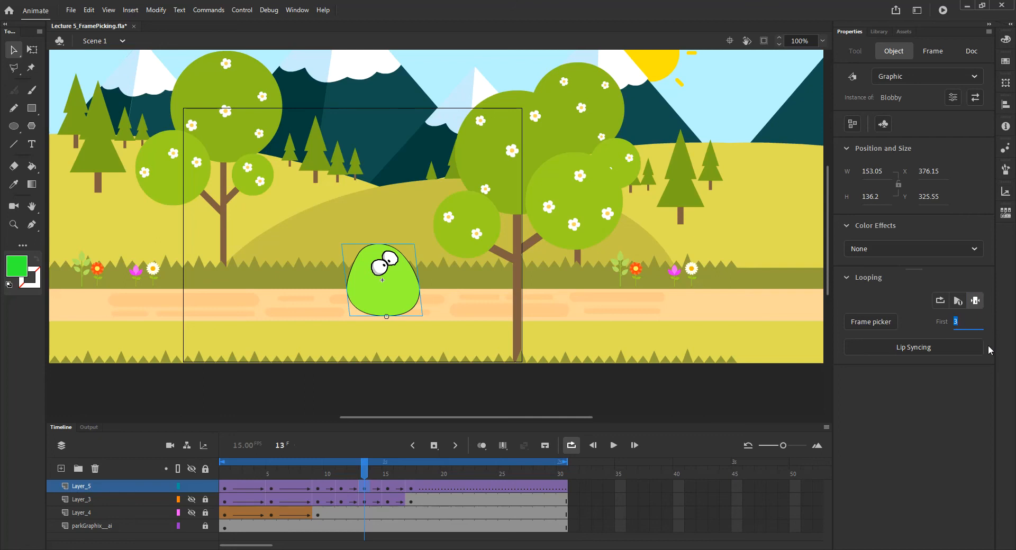
text(5)
key(Return)
- Set Blobby's looping at the frame 15 keyframe to Single Frame with 1 as the first frame
click(388, 488)
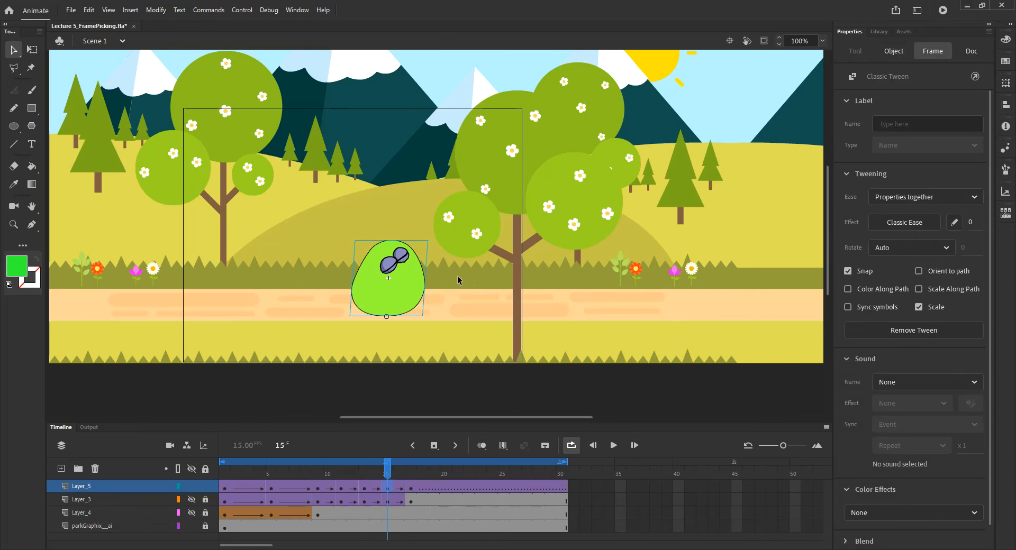
click(412, 296)
click(975, 301)
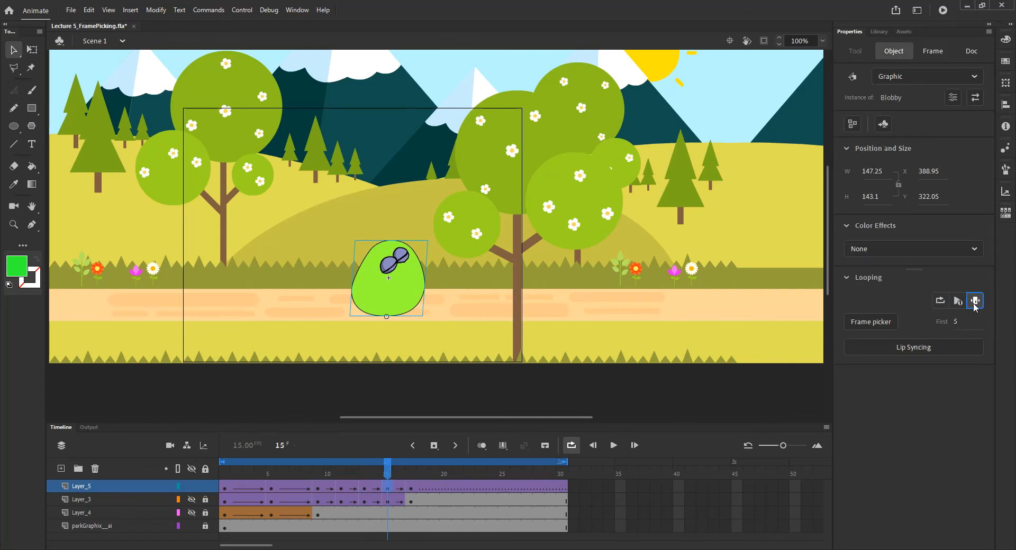
click(959, 321)
text(1)
key(Return)
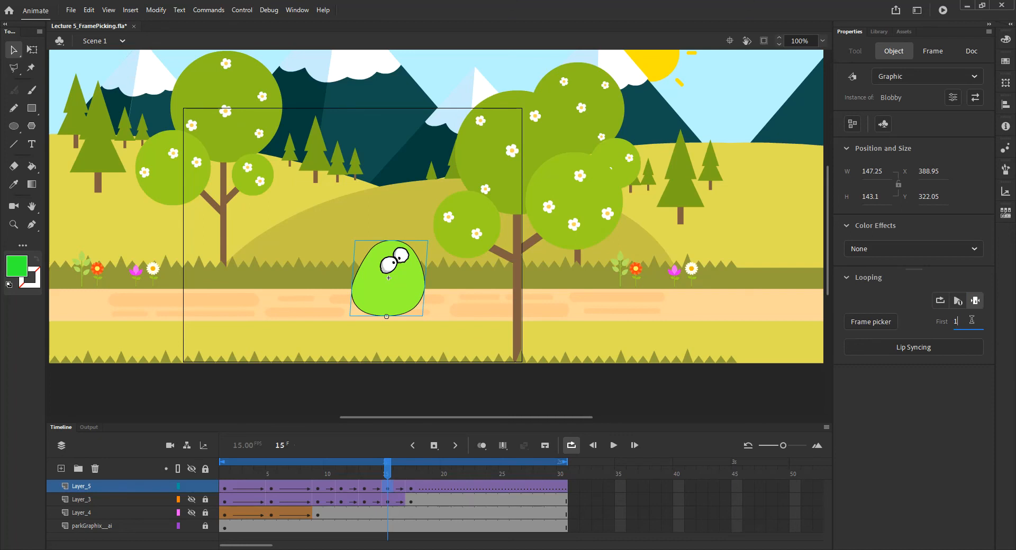
- Set Blobby's looping at the frame 17 keyframe to Single Frame with 1 as the first frame
click(411, 491)
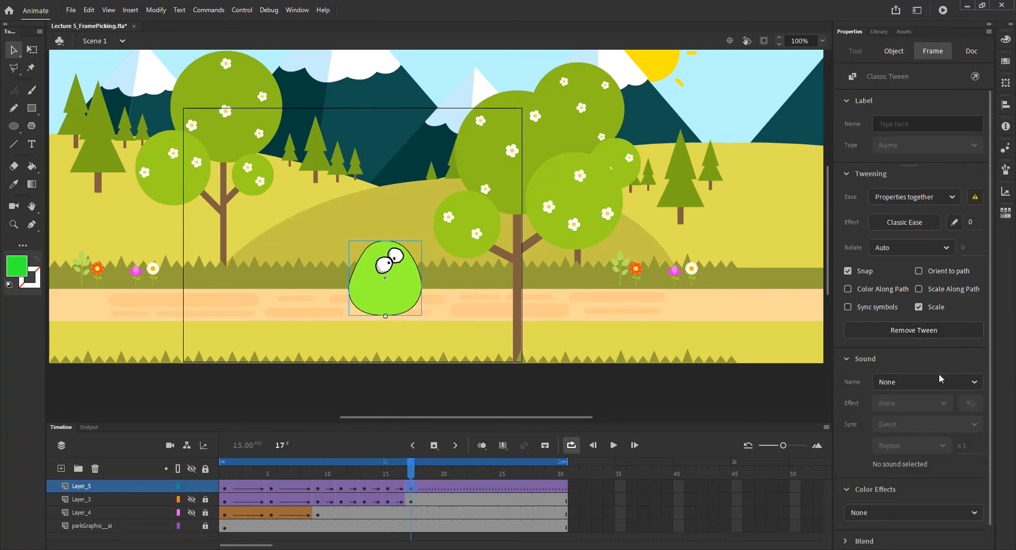
click(401, 298)
click(976, 300)
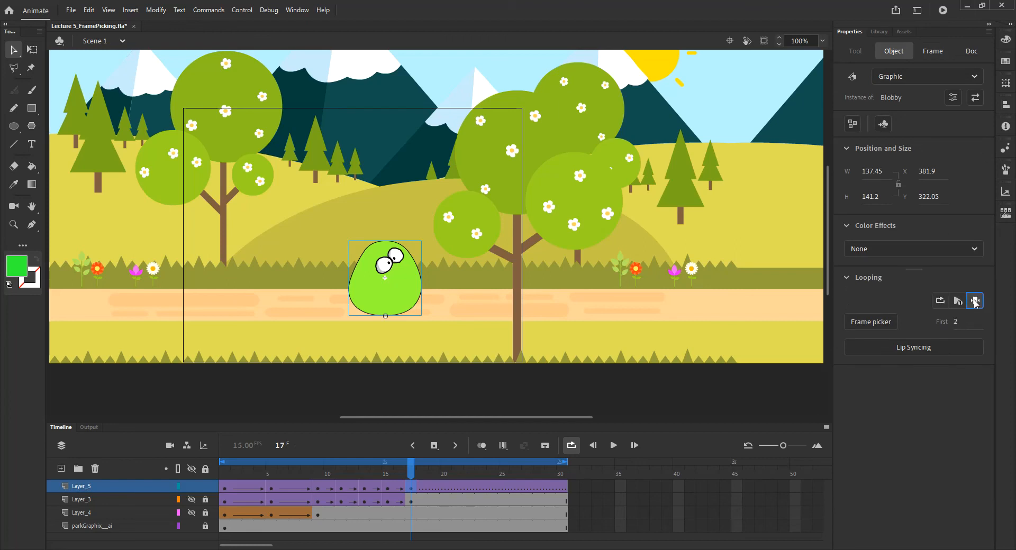
click(957, 322)
text(1)
- Insert a keyframe at frame 25 of Layer_5 and set Blobby there to Single Frame with 5 as the first frame
click(494, 476)
click(503, 476)
click(504, 488)
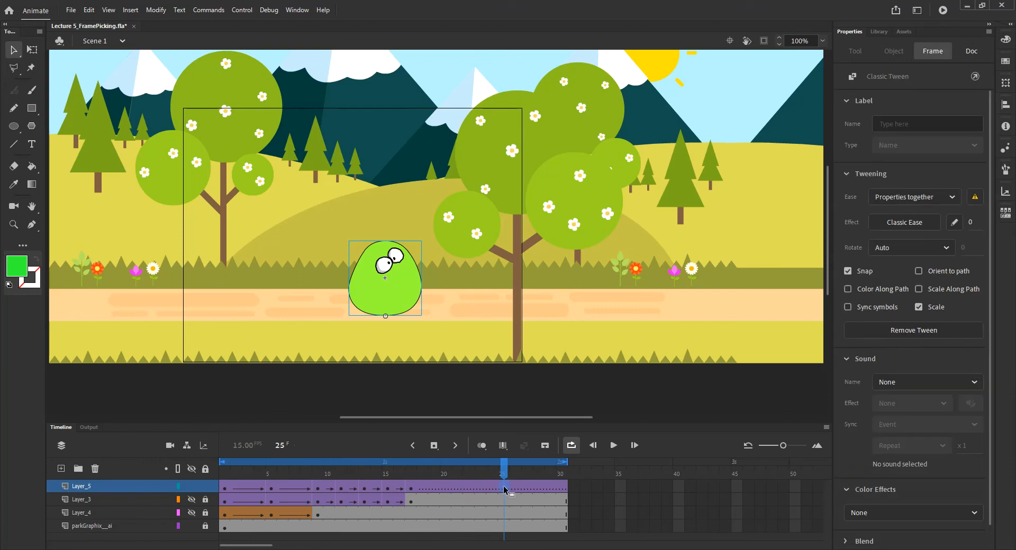
key(F6)
click(400, 302)
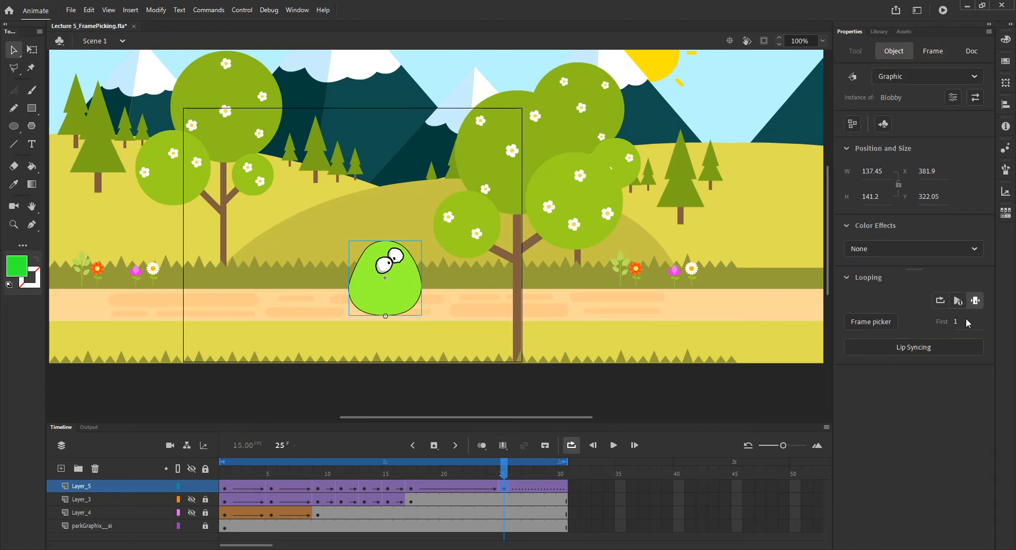
click(975, 303)
click(956, 321)
text(5)
key(Return)
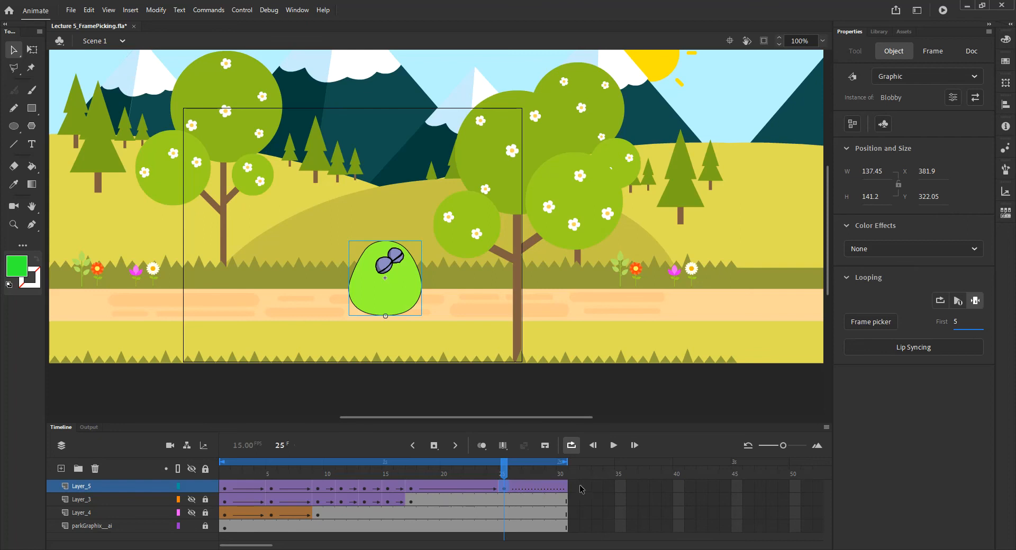
- Insert a keyframe at frame 26 of Layer_5 and set Blobby's first frame there to 1
click(514, 490)
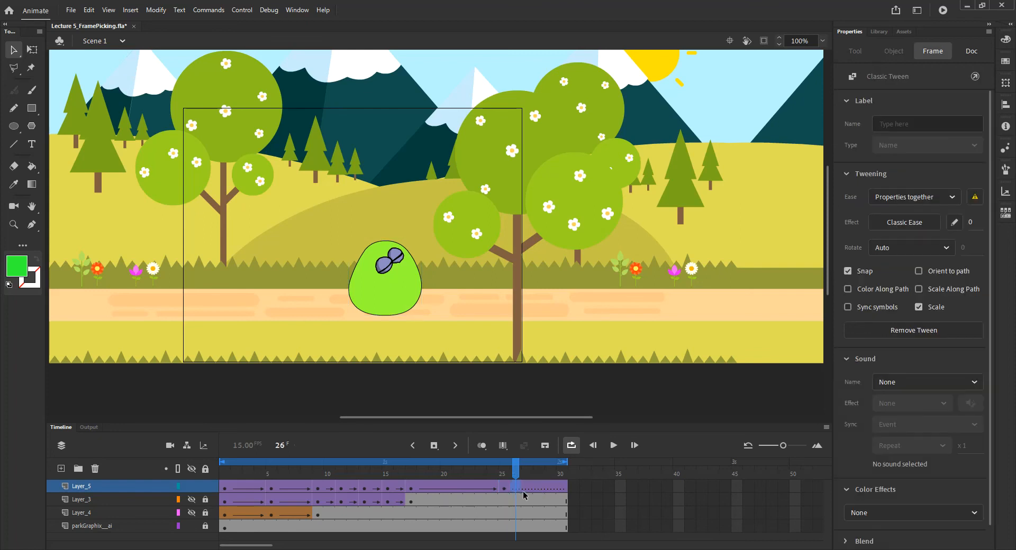
key(F6)
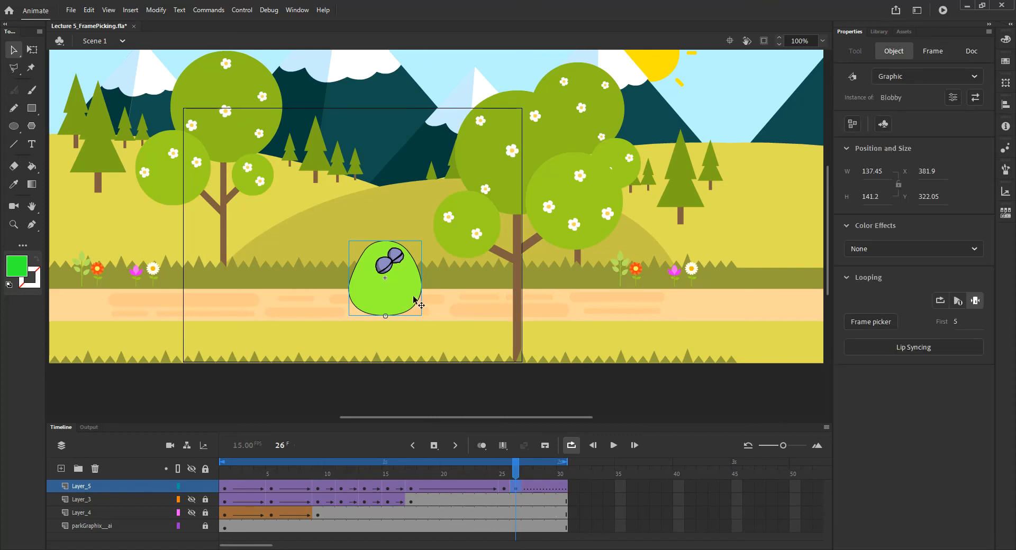
click(957, 320)
text(1)
key(Return)
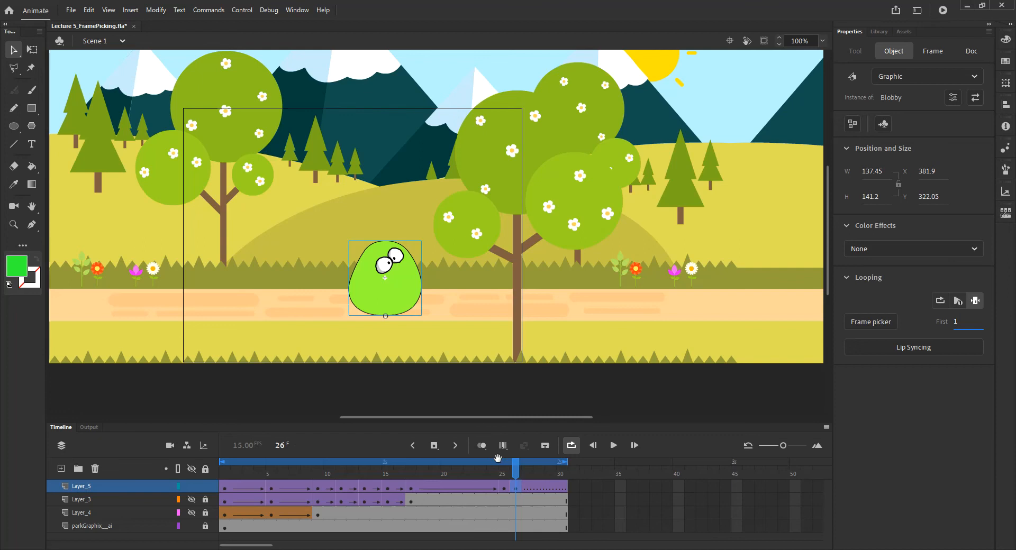
- Clip content outside the stage and play the animation to review Blobby's blinks during and after the jump
click(764, 41)
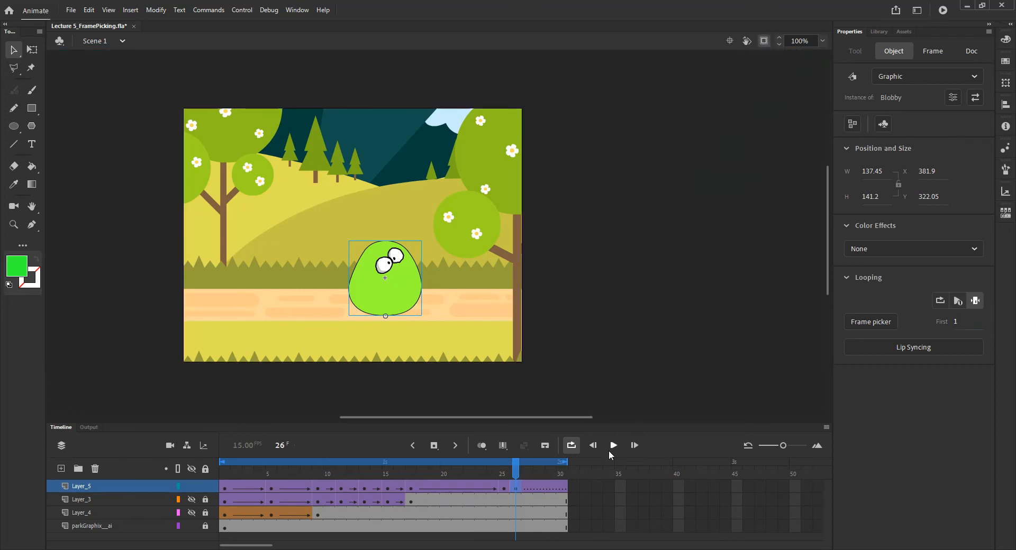
click(614, 447)
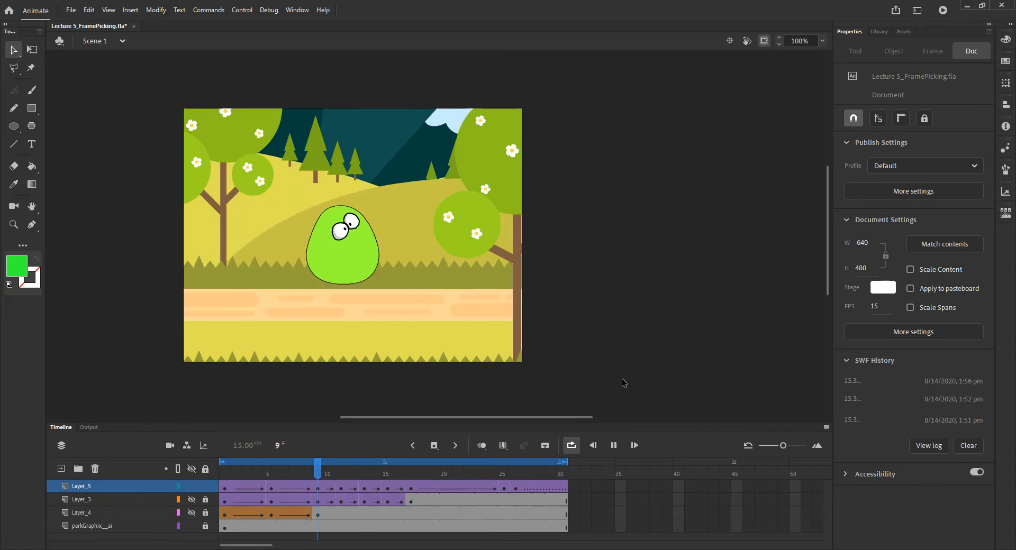
click(614, 446)
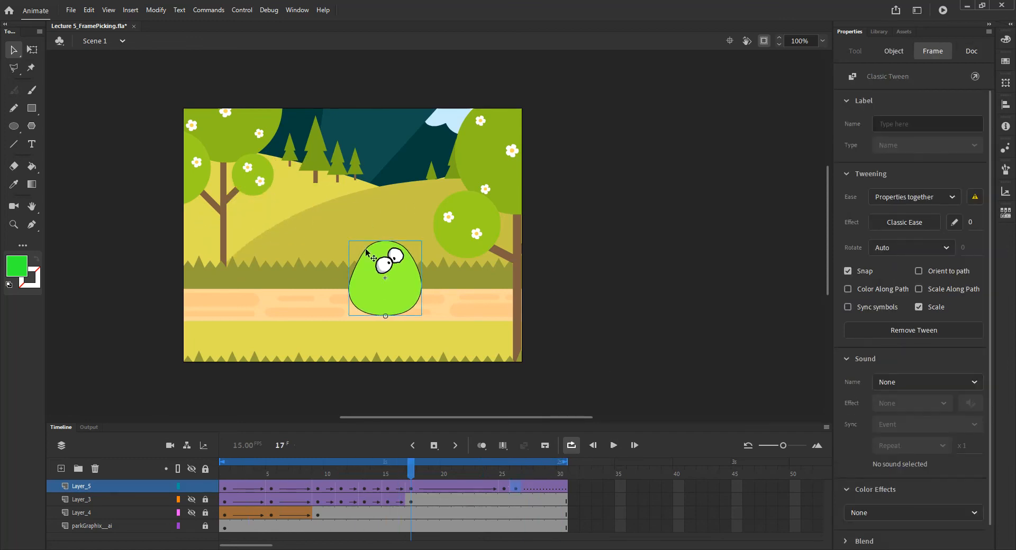